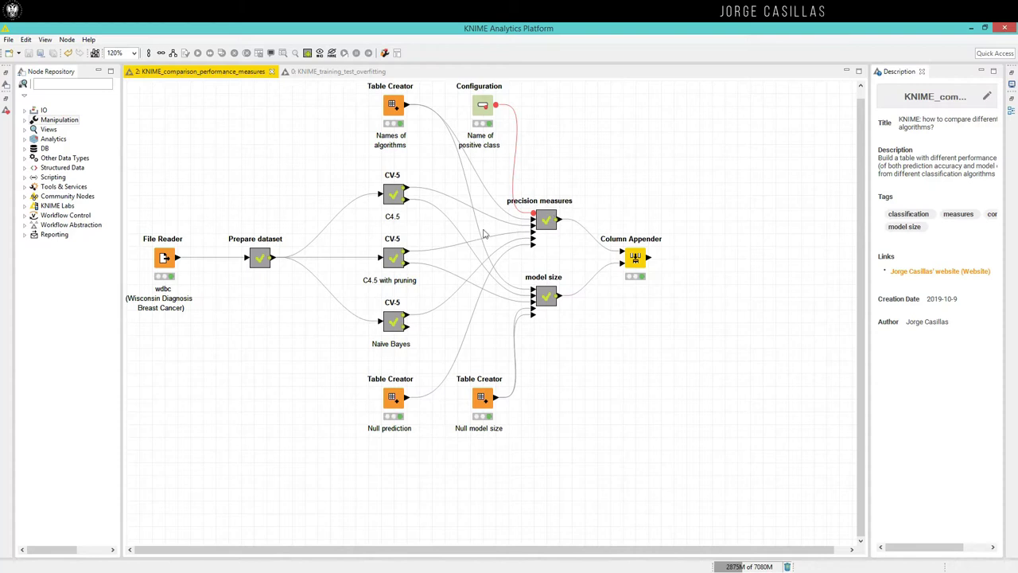
Step: View the Column Appender node's appended results table, then close it
{"action": "right_click", "coordinate": [632, 257]}
{"action": "left_click", "coordinate": [664, 498]}
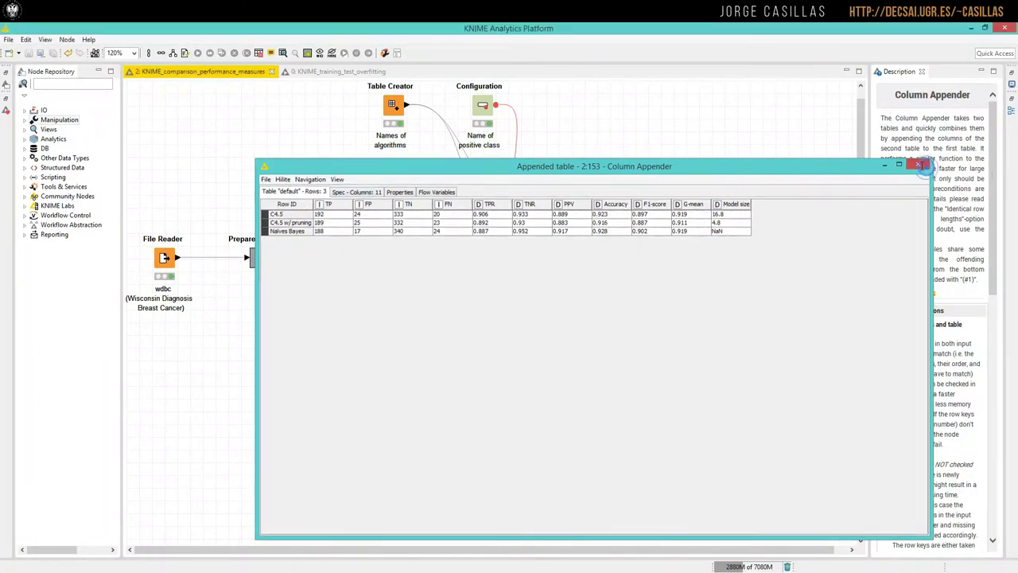
{"action": "left_click", "coordinate": [919, 165]}
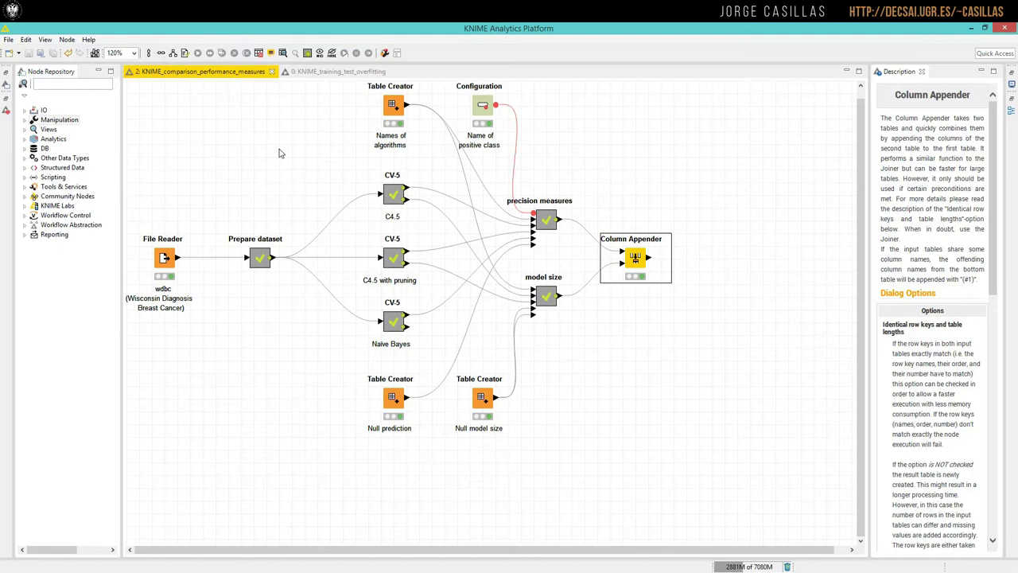
Step: Compare the overfitting workflow's upper precision measures metanode with the performance comparison workflow
{"action": "left_click", "coordinate": [318, 71]}
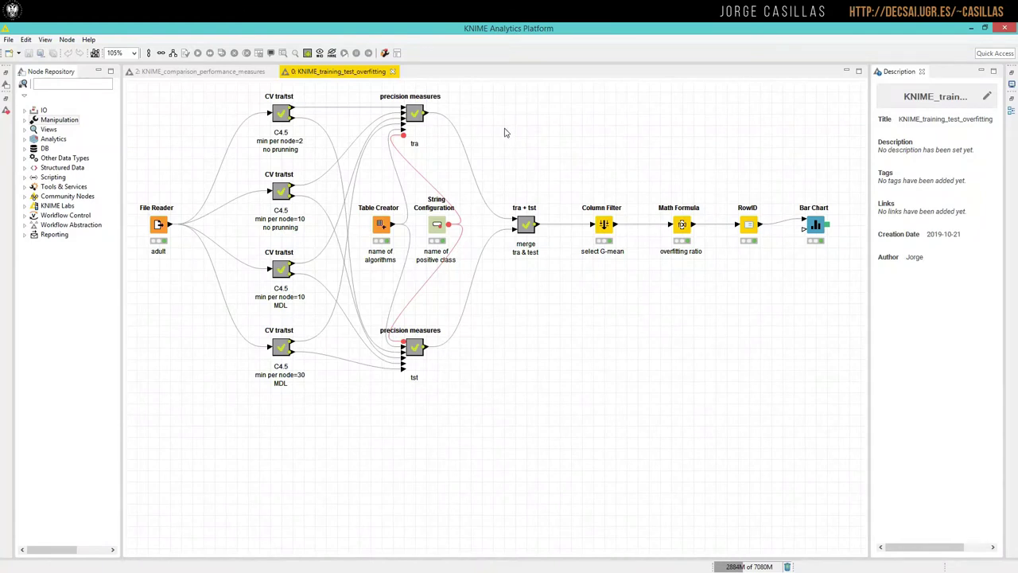
{"action": "left_click", "coordinate": [414, 113]}
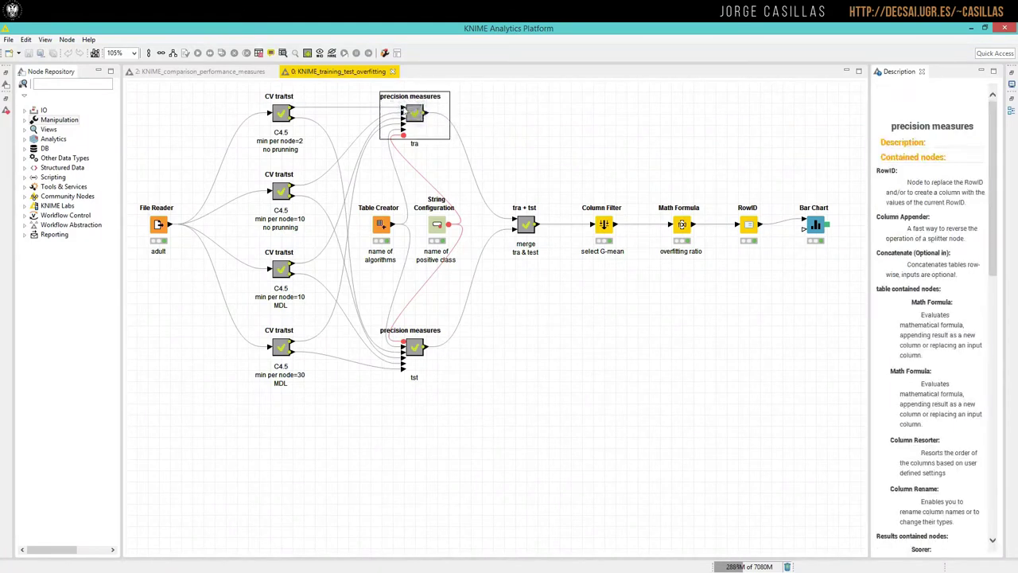
{"action": "left_click", "coordinate": [247, 72]}
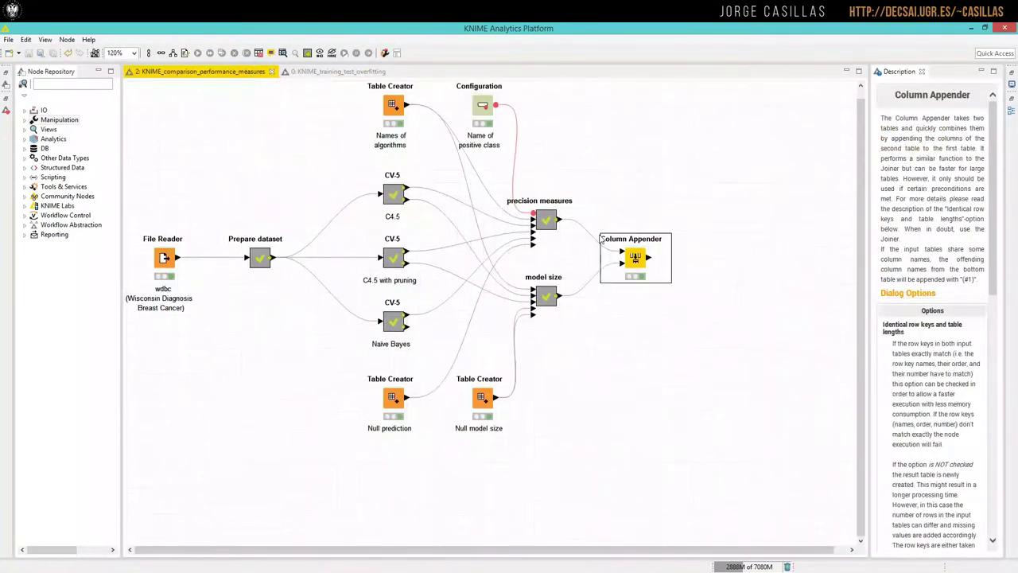
{"action": "left_click", "coordinate": [335, 71]}
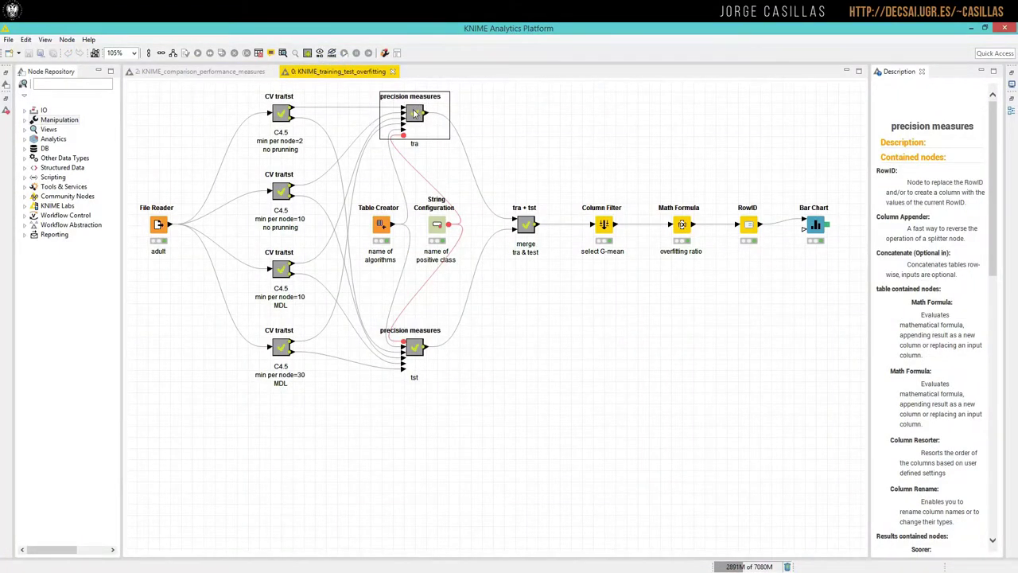
{"action": "left_click", "coordinate": [459, 417]}
Step: Compare the lower precision measures, algorithm-names Table Creator and positive-class nodes across both workflows
{"action": "left_click", "coordinate": [414, 348]}
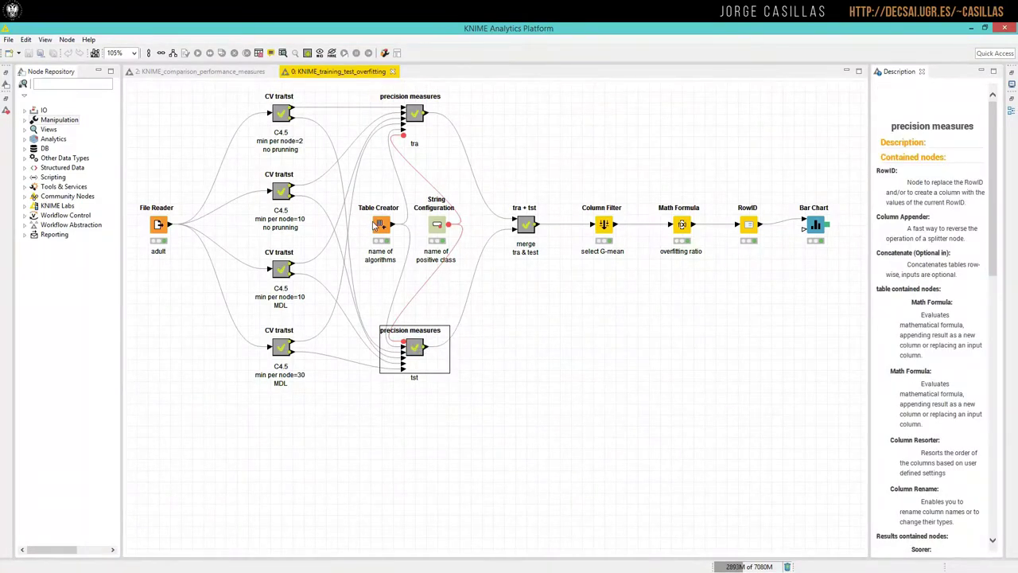
{"action": "left_click", "coordinate": [380, 224]}
{"action": "left_click", "coordinate": [437, 225]}
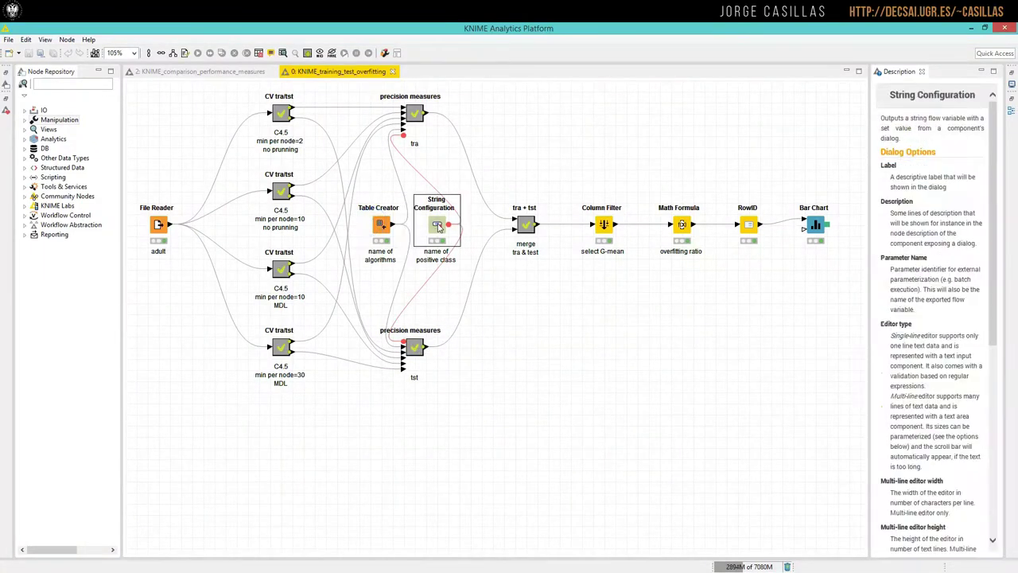
{"action": "left_click", "coordinate": [235, 71]}
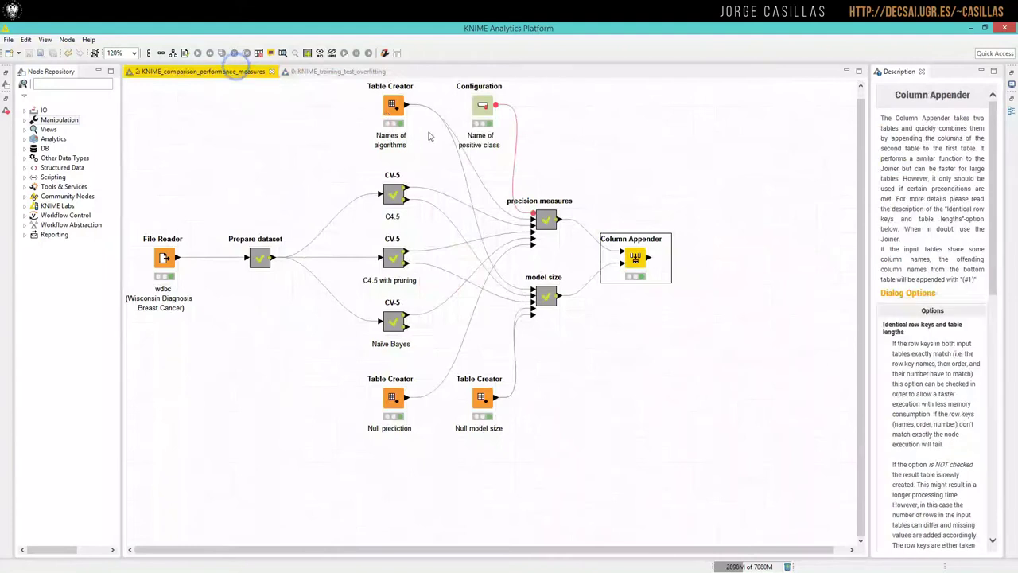
{"action": "left_click", "coordinate": [318, 71]}
{"action": "left_click", "coordinate": [426, 148]}
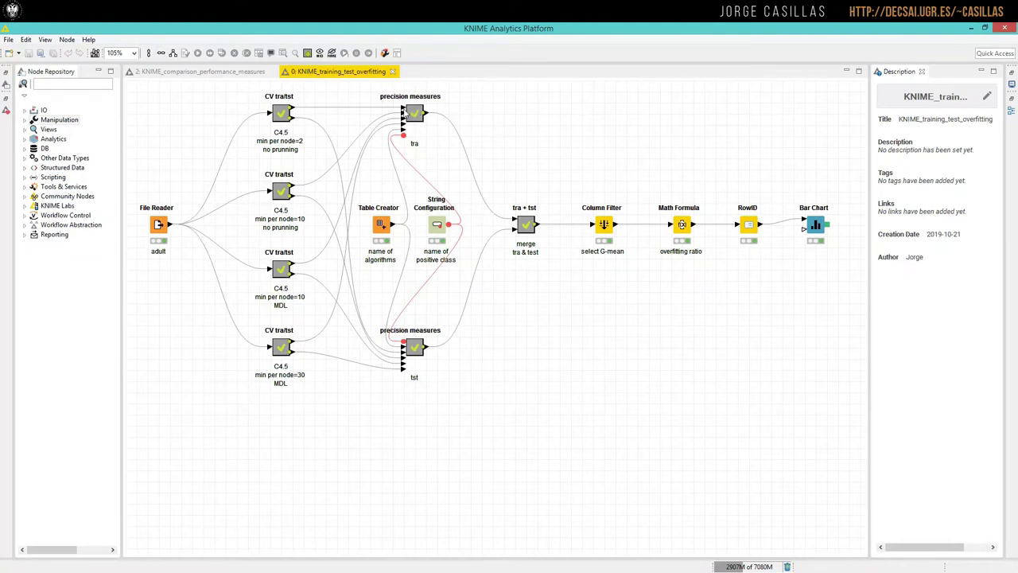
{"action": "right_click", "coordinate": [413, 117]}
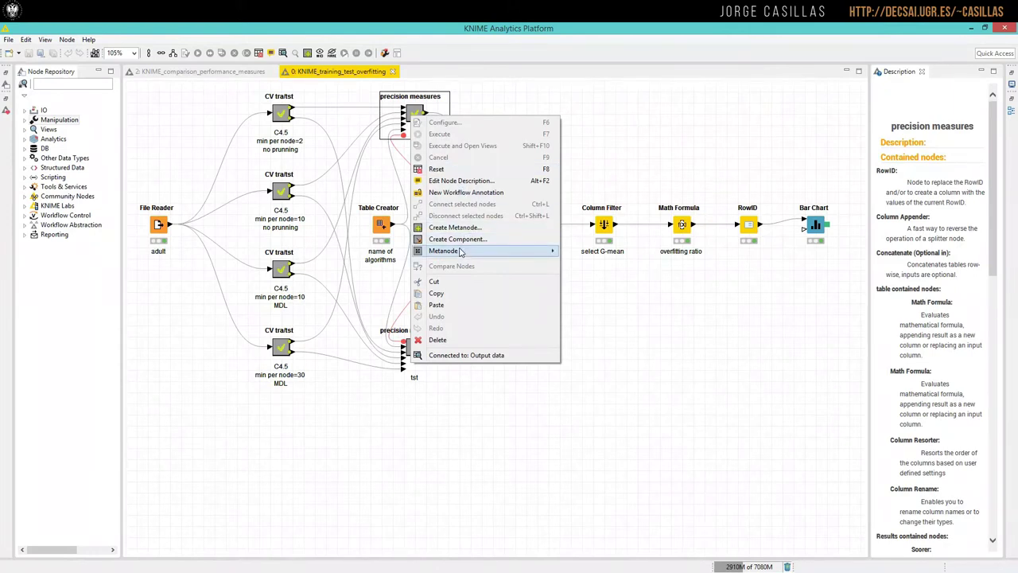
{"action": "mouse_move", "coordinate": [460, 253]}
{"action": "left_click", "coordinate": [328, 275]}
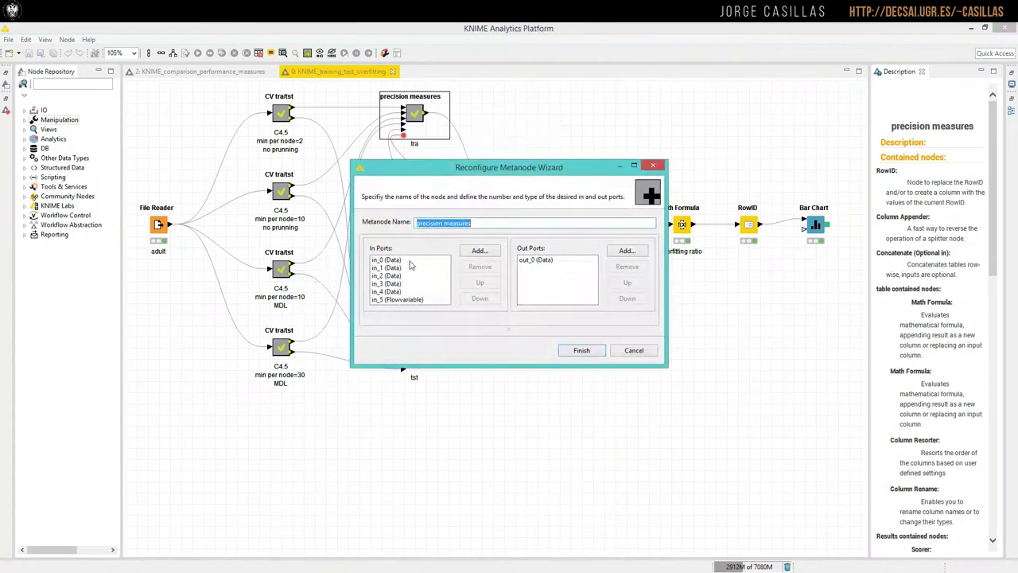
{"action": "left_click", "coordinate": [413, 300]}
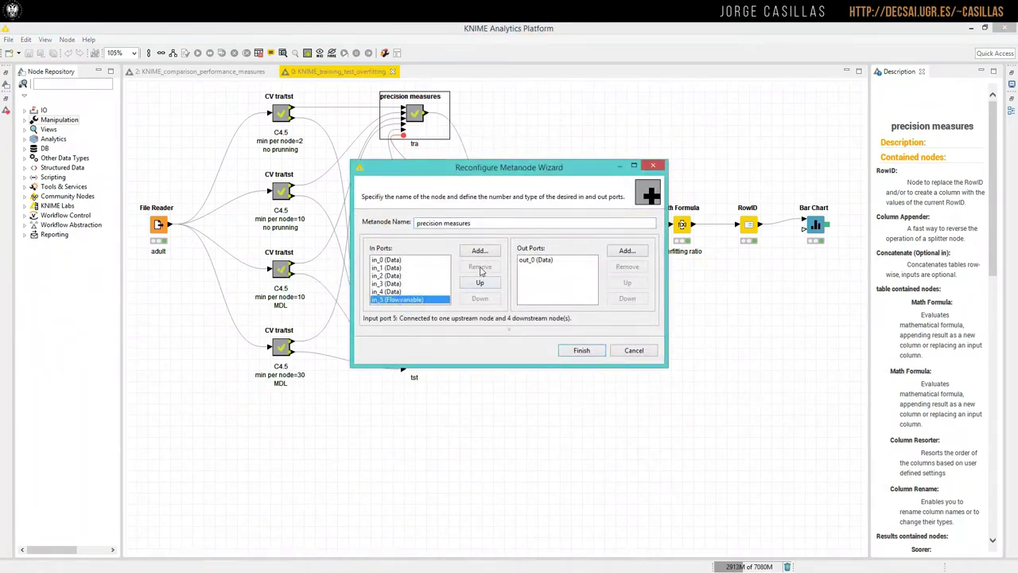
{"action": "left_click", "coordinate": [398, 291]}
{"action": "left_click", "coordinate": [398, 283]}
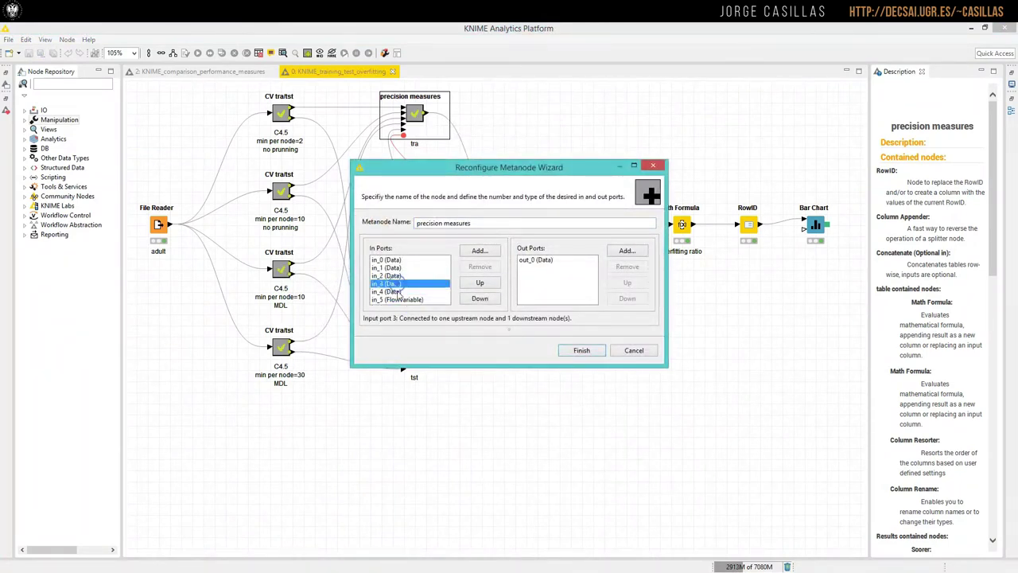
{"action": "left_click", "coordinate": [398, 291]}
{"action": "left_click", "coordinate": [479, 282]}
{"action": "left_click", "coordinate": [480, 283]}
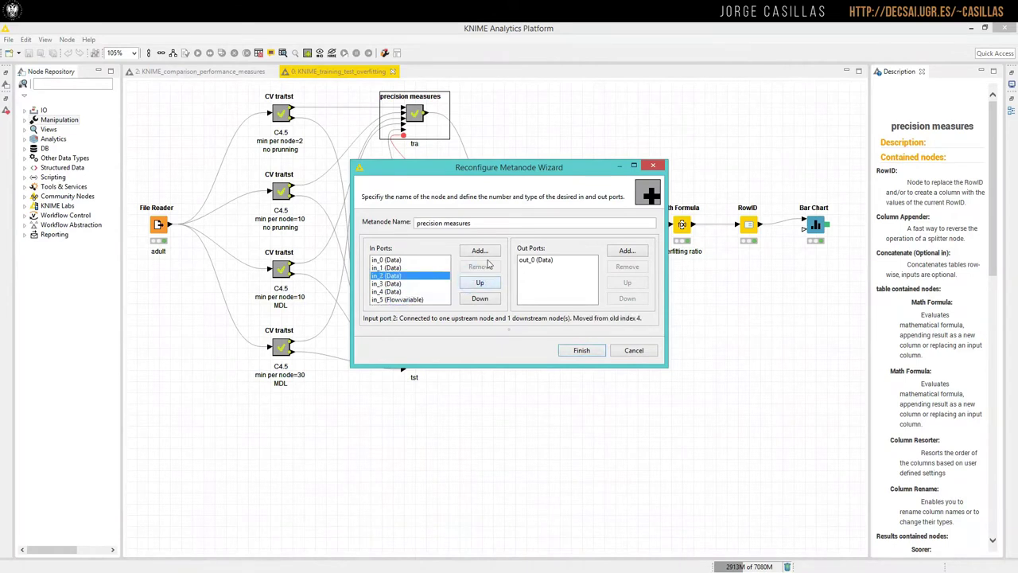
{"action": "left_click", "coordinate": [480, 298]}
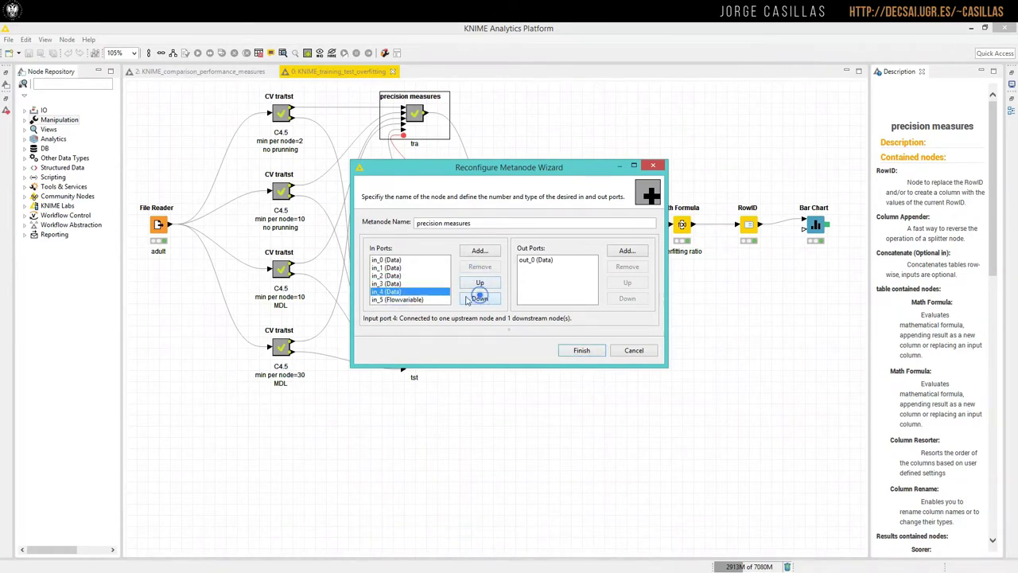
{"action": "left_click", "coordinate": [634, 350]}
{"action": "left_click", "coordinate": [421, 155]}
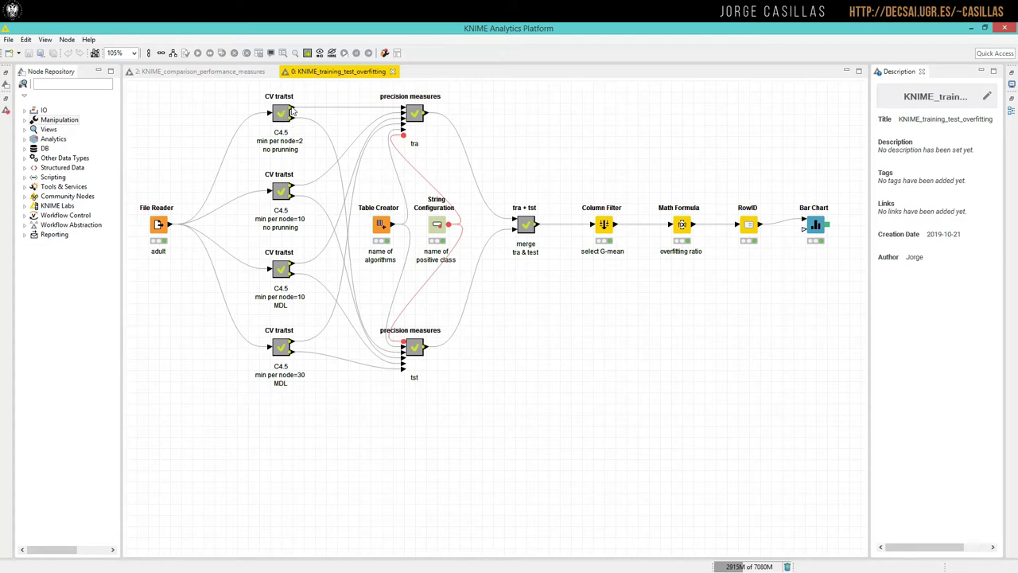
Step: Inspect the first Collected results table of the top CV tra/tst metanode
{"action": "left_click", "coordinate": [282, 113]}
{"action": "right_click", "coordinate": [283, 113]}
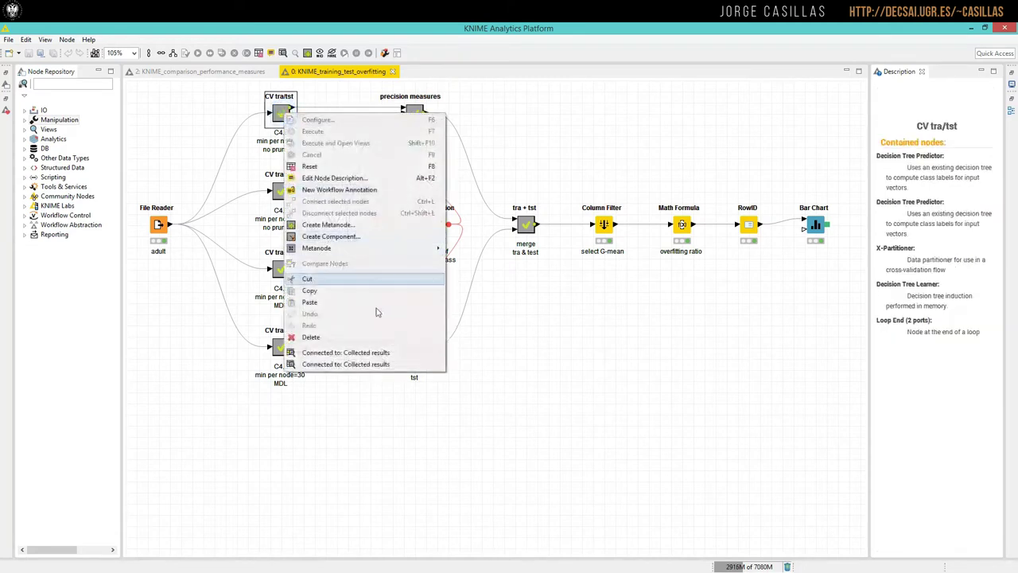
{"action": "left_click", "coordinate": [380, 354]}
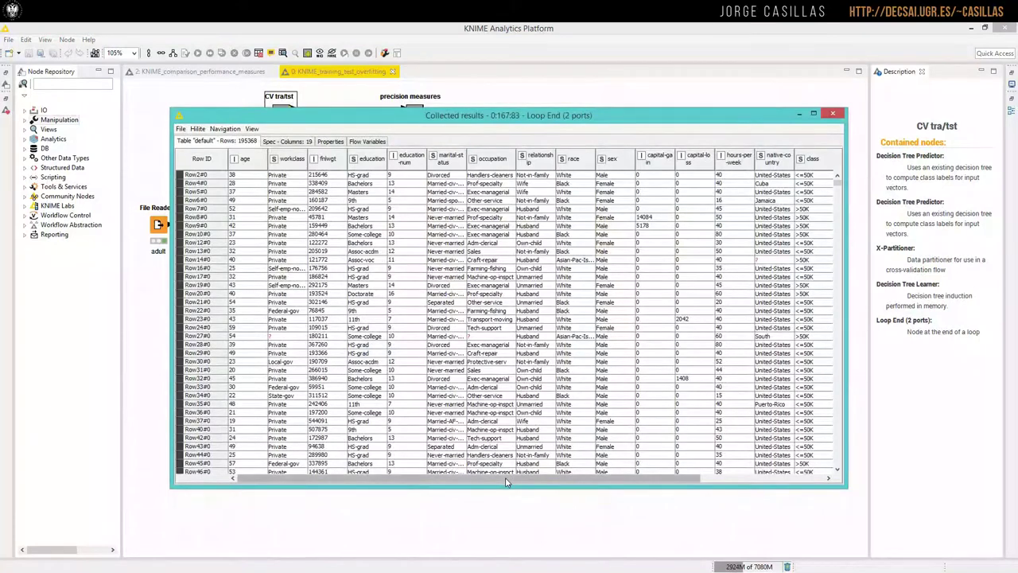
{"action": "scroll", "coordinate": [509, 478], "scroll_direction": "right", "scroll_amount": 5}
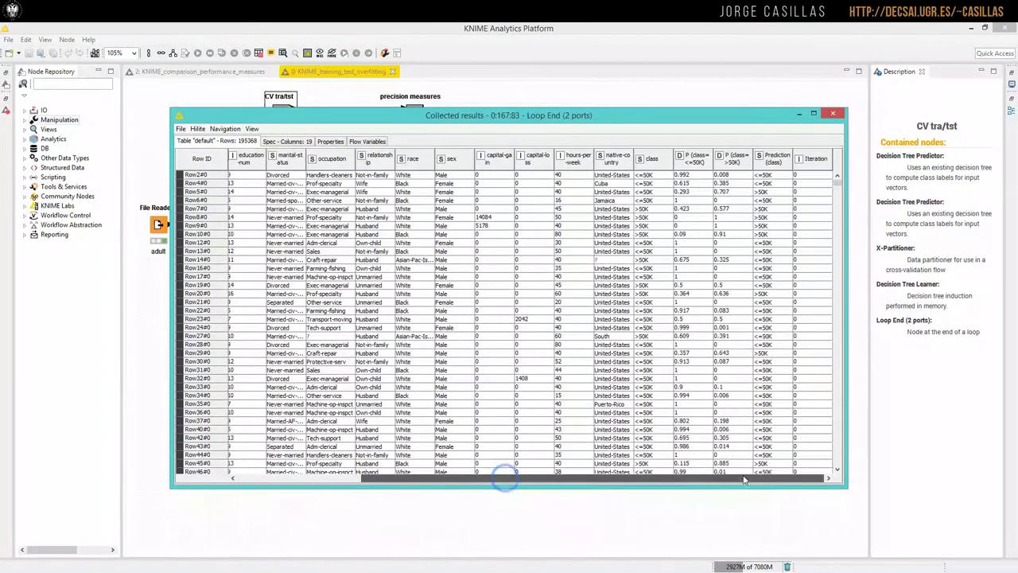
{"action": "left_click", "coordinate": [834, 114]}
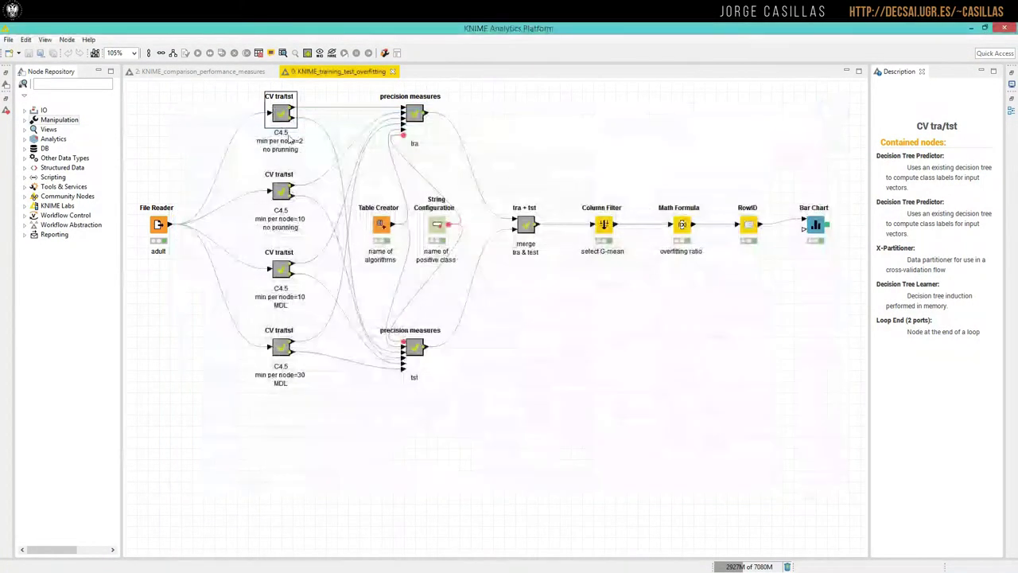
Step: Inspect its second Collected results table, then reselect the top CV tra/tst metanode
{"action": "right_click", "coordinate": [280, 113]}
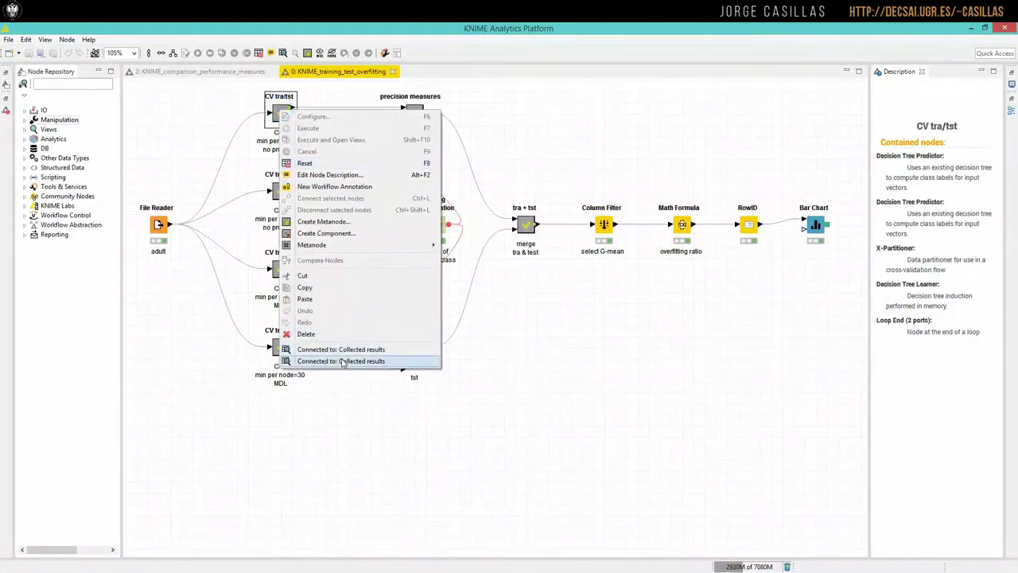
{"action": "left_click", "coordinate": [338, 360]}
{"action": "left_click_drag", "start_coordinate": [708, 480], "coordinate": [822, 480]}
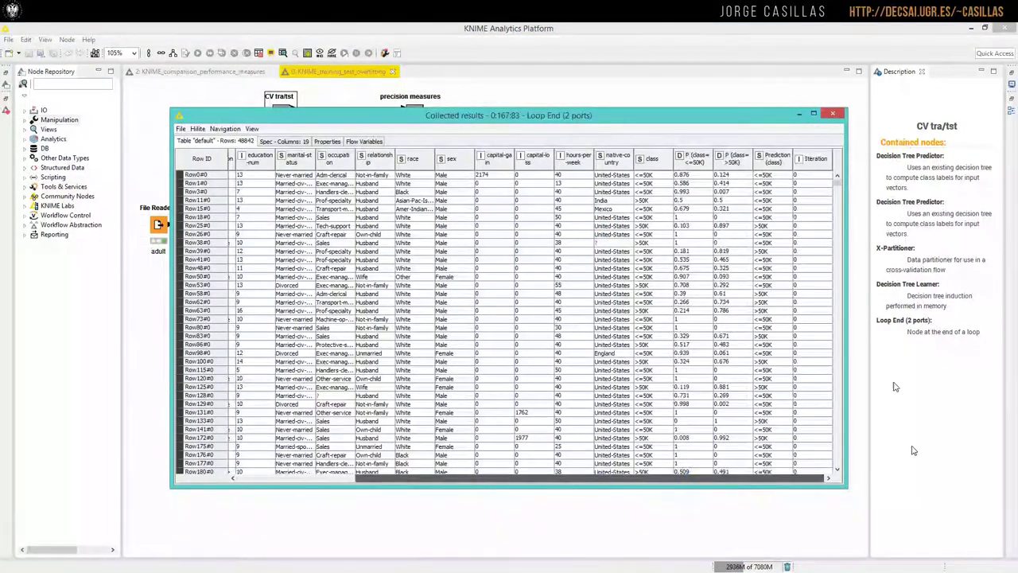
{"action": "left_click", "coordinate": [831, 114]}
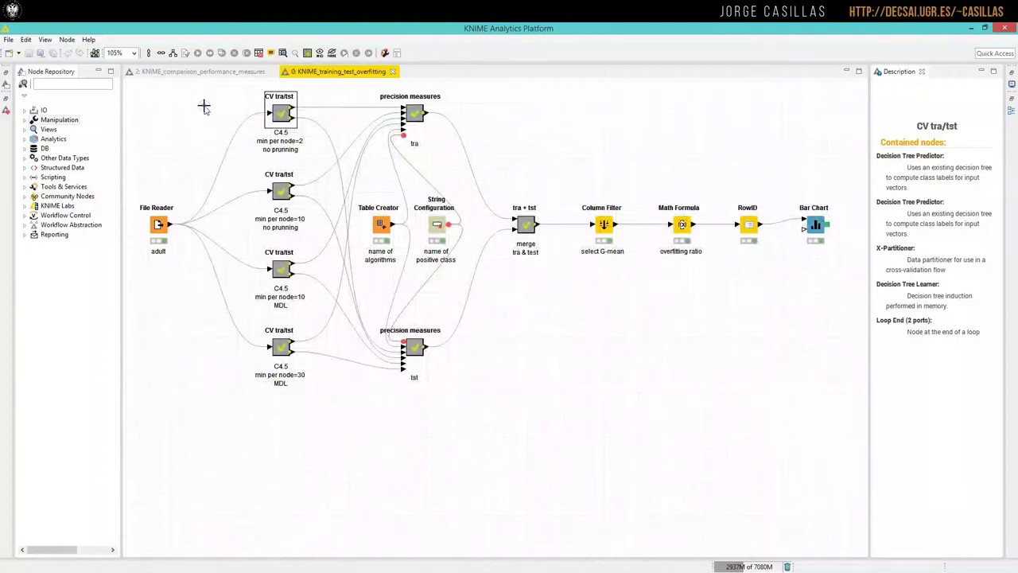
{"action": "left_click", "coordinate": [204, 106]}
{"action": "left_click", "coordinate": [277, 109]}
Step: Open the top CV tra/tst metanode and locate its two Decision Tree Predictors
{"action": "double_click", "coordinate": [280, 114]}
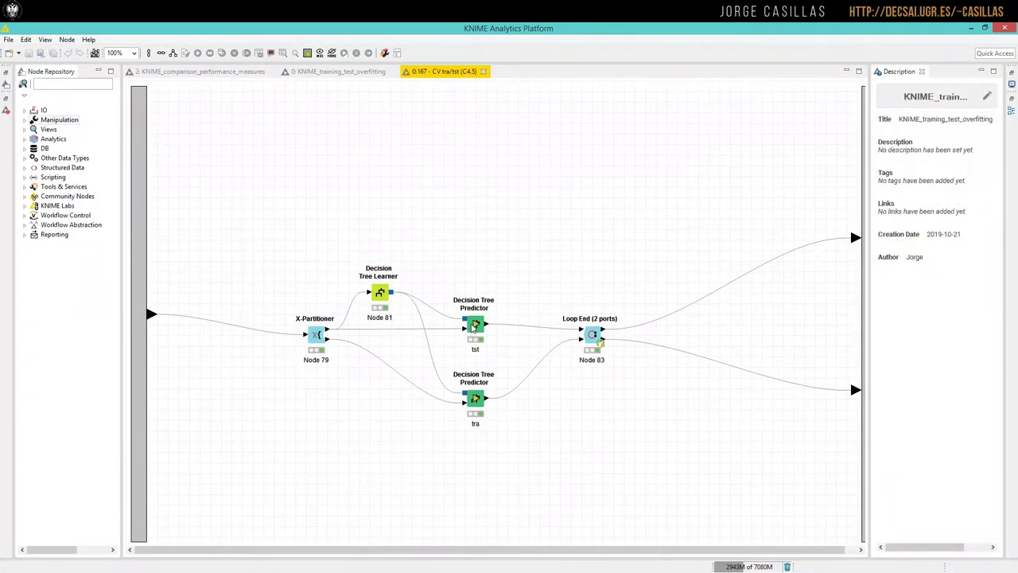
{"action": "left_click", "coordinate": [475, 325]}
{"action": "left_click", "coordinate": [475, 397]}
{"action": "left_click", "coordinate": [475, 324]}
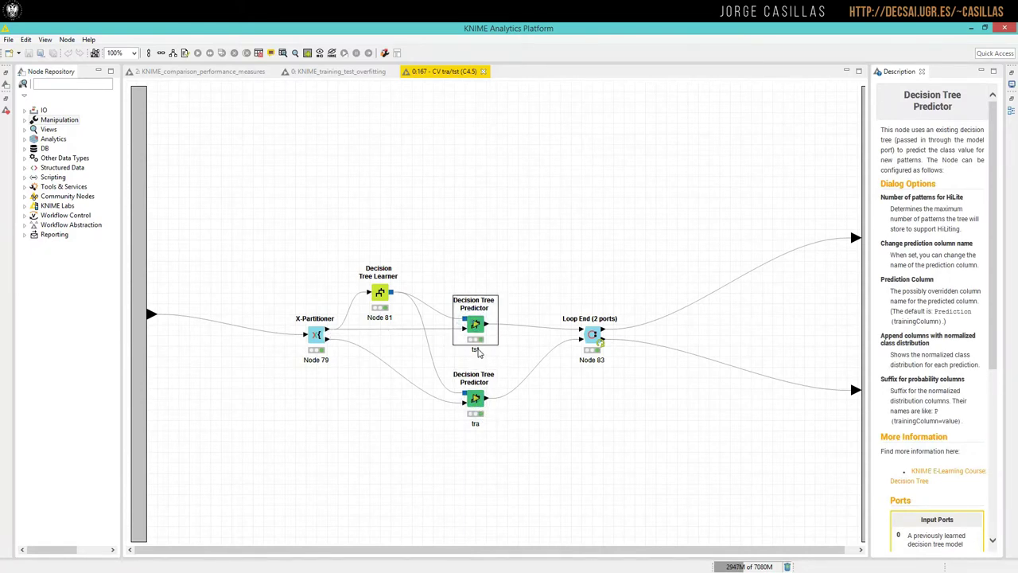
Step: Label the upper predictor 'tra' and the lower one 'tst', then select Loop End
{"action": "double_click", "coordinate": [478, 351]}
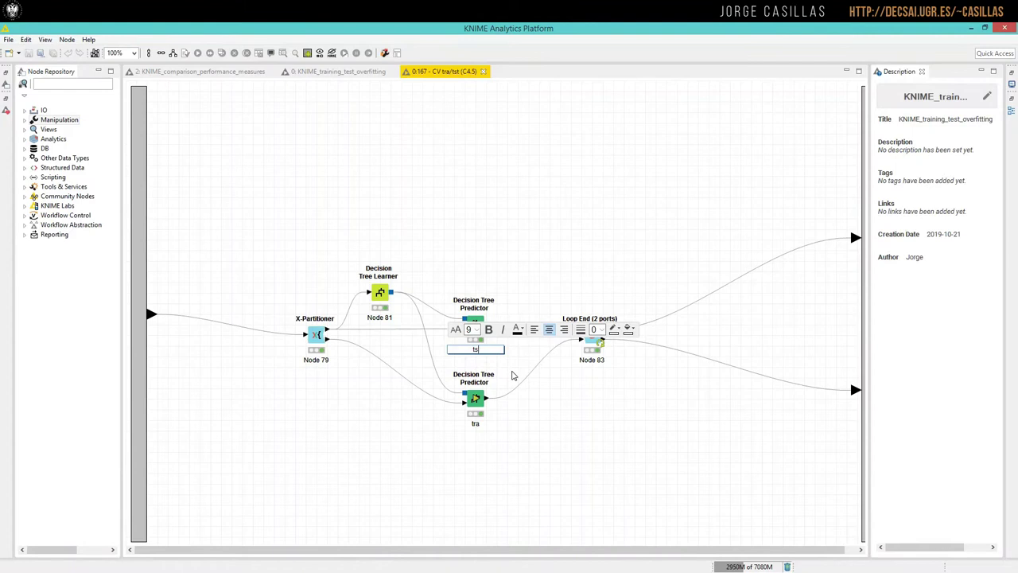
{"action": "key", "text": "BackSpace"}
{"action": "key", "text": "BackSpace"}
{"action": "type", "text": "tra"}
{"action": "left_click", "coordinate": [530, 462]}
{"action": "double_click", "coordinate": [475, 423]}
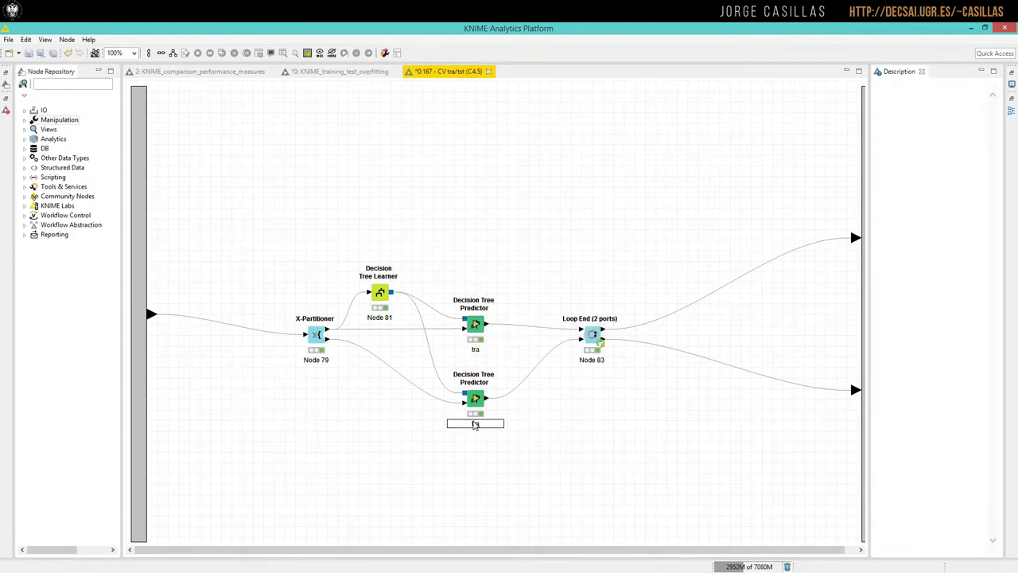
{"action": "type", "text": "tst"}
{"action": "left_click", "coordinate": [501, 454]}
{"action": "left_click", "coordinate": [595, 337]}
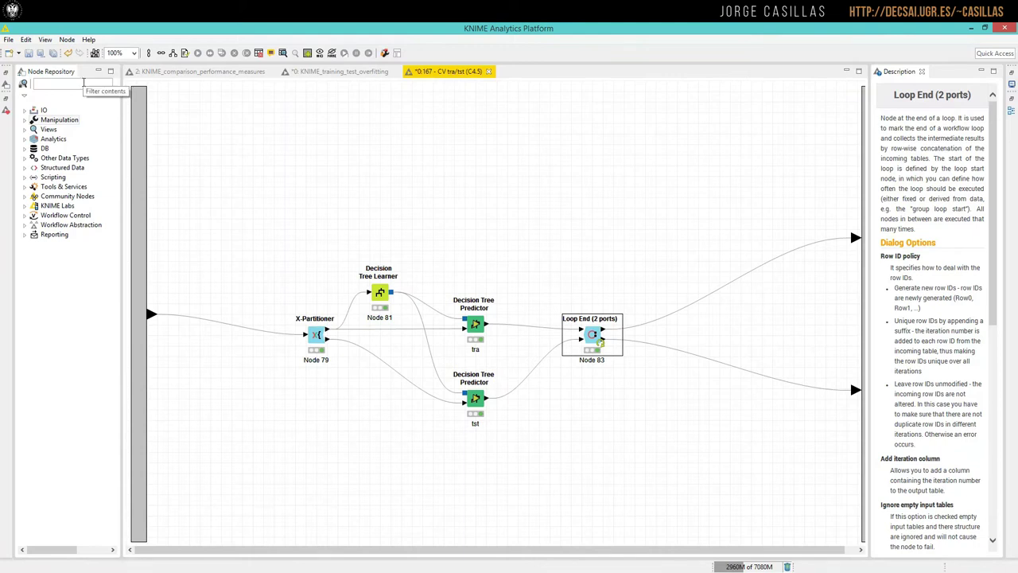
Step: Search the Node Repository for 'loop' and read the Loop End (2 ports) description
{"action": "left_click", "coordinate": [82, 82]}
{"action": "type", "text": "loop"}
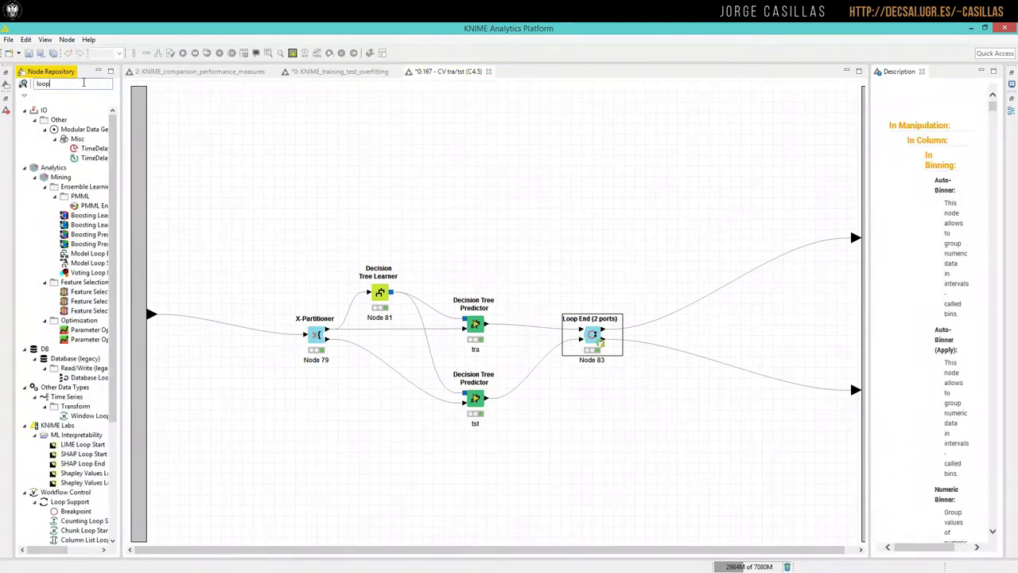
{"action": "left_click_drag", "start_coordinate": [161, 339], "coordinate": [227, 475]}
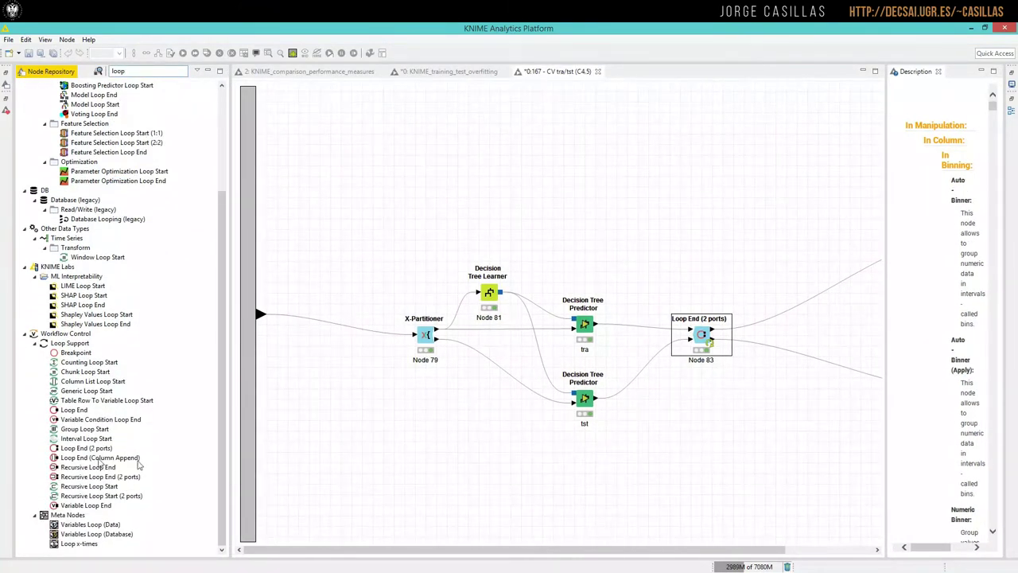
{"action": "left_click", "coordinate": [83, 450]}
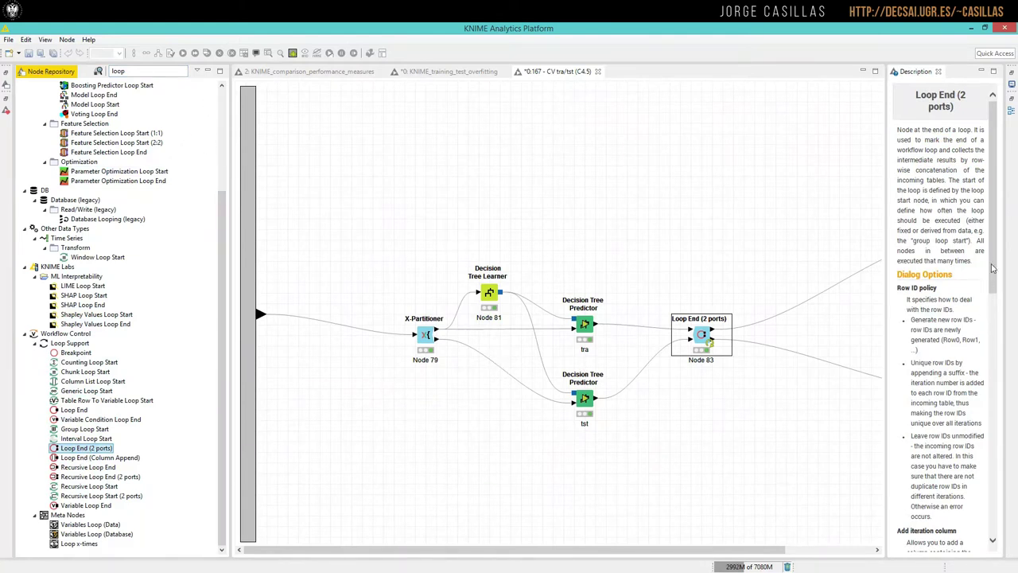
{"action": "scroll", "coordinate": [993, 269], "scroll_direction": "down", "scroll_amount": 10}
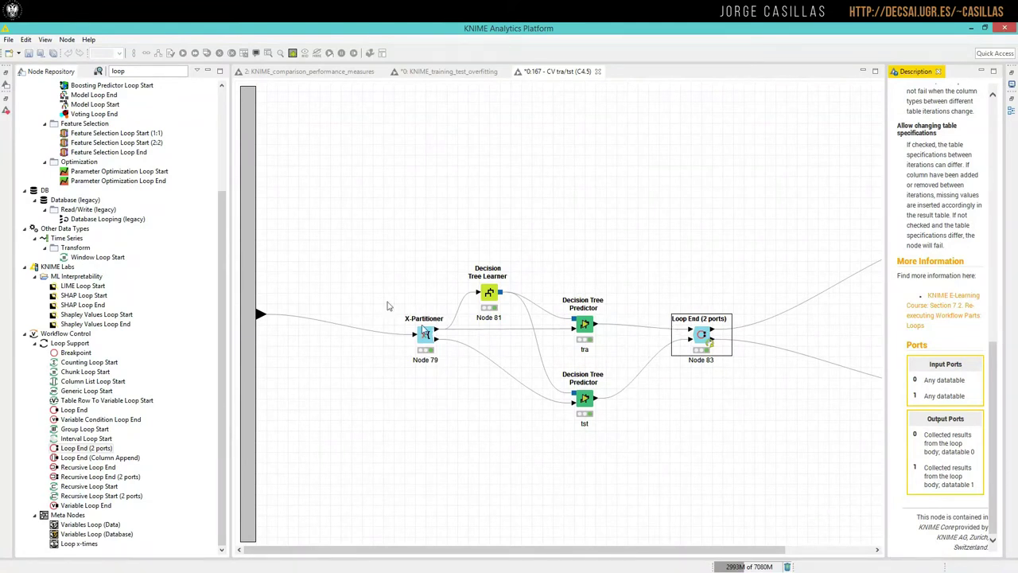
Step: Read the X-Partitioner node's description and narrow the repository panel for more canvas
{"action": "left_click", "coordinate": [354, 324]}
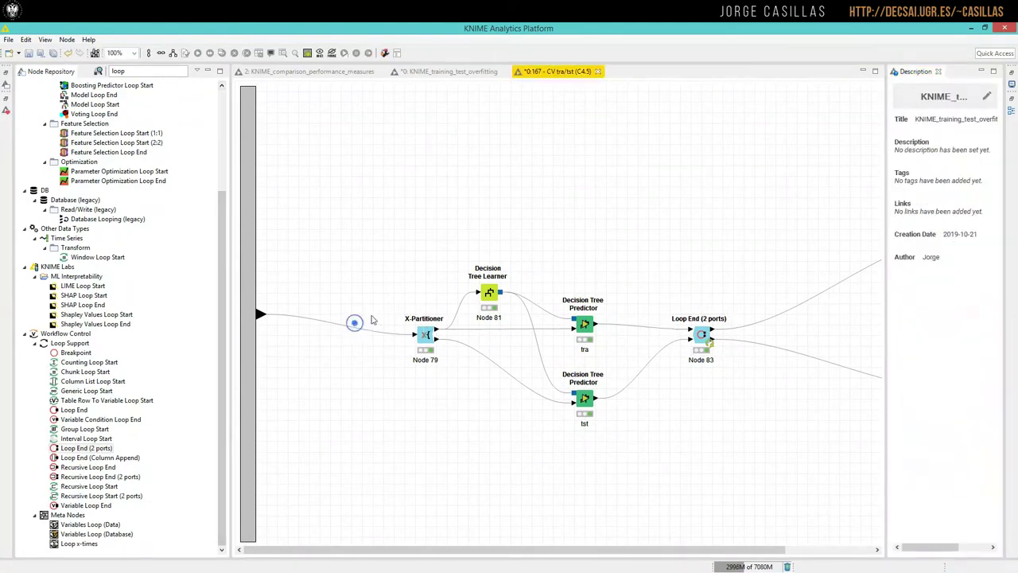
{"action": "left_click", "coordinate": [425, 336]}
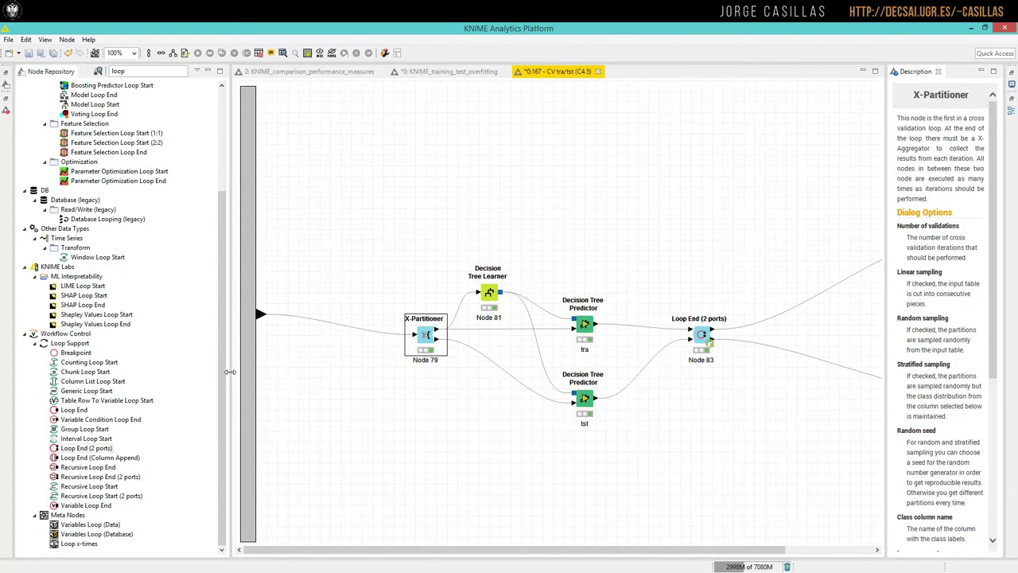
{"action": "left_click_drag", "start_coordinate": [230, 371], "coordinate": [147, 367]}
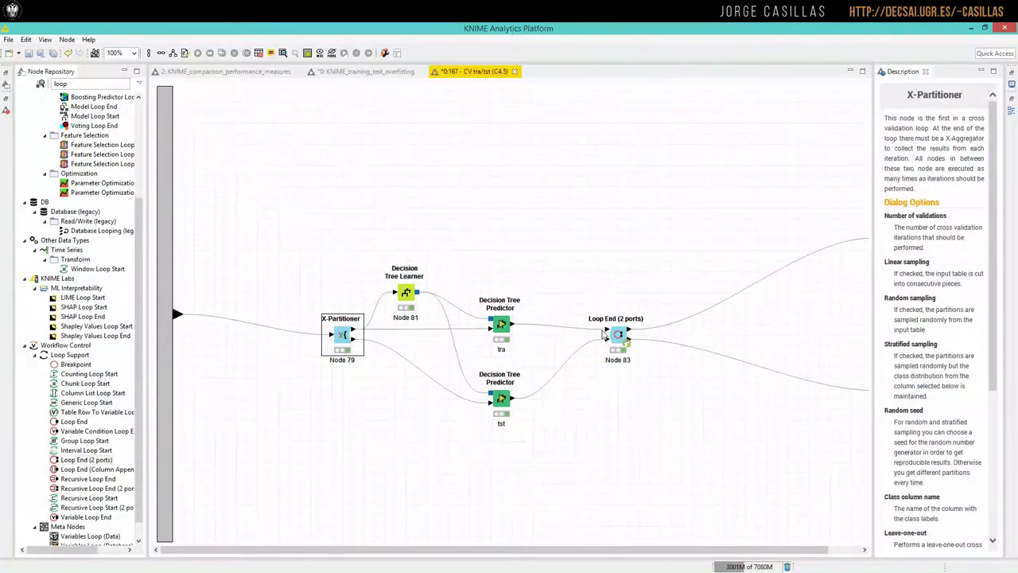
{"action": "left_click", "coordinate": [610, 402]}
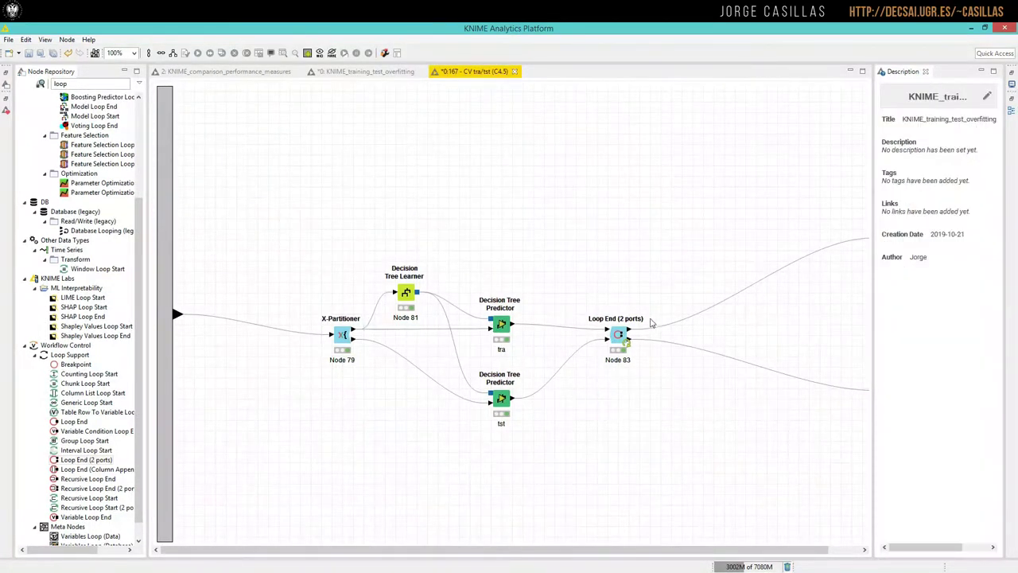
{"action": "double_click", "coordinate": [613, 334]}
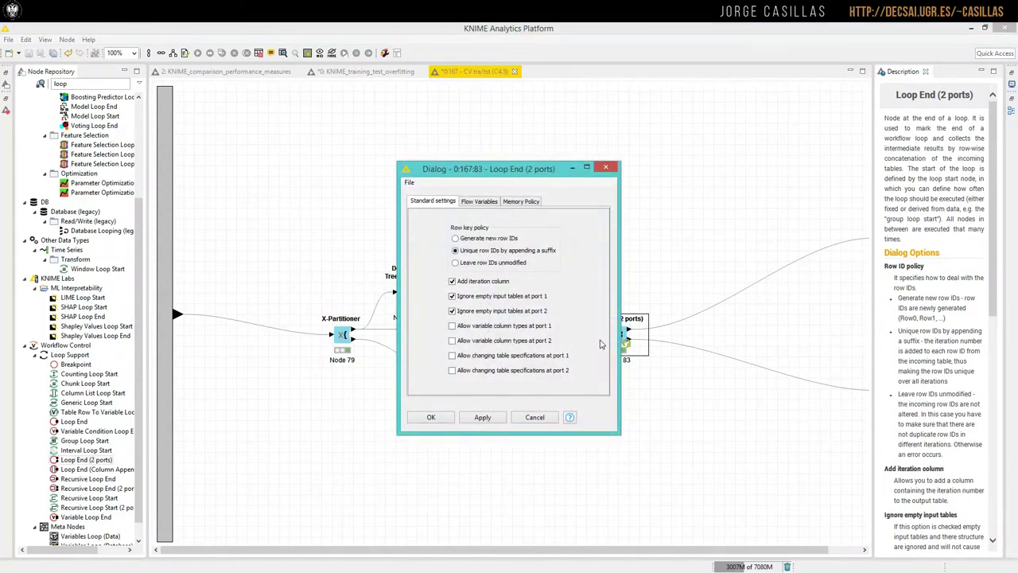
{"action": "left_click", "coordinate": [534, 418]}
{"action": "left_click", "coordinate": [342, 335]}
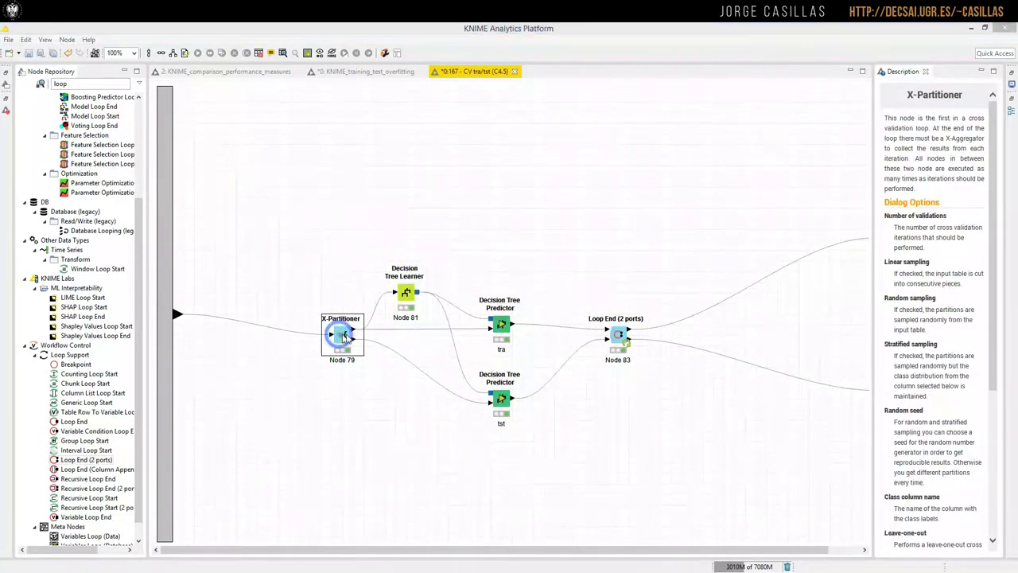
{"action": "double_click", "coordinate": [343, 336]}
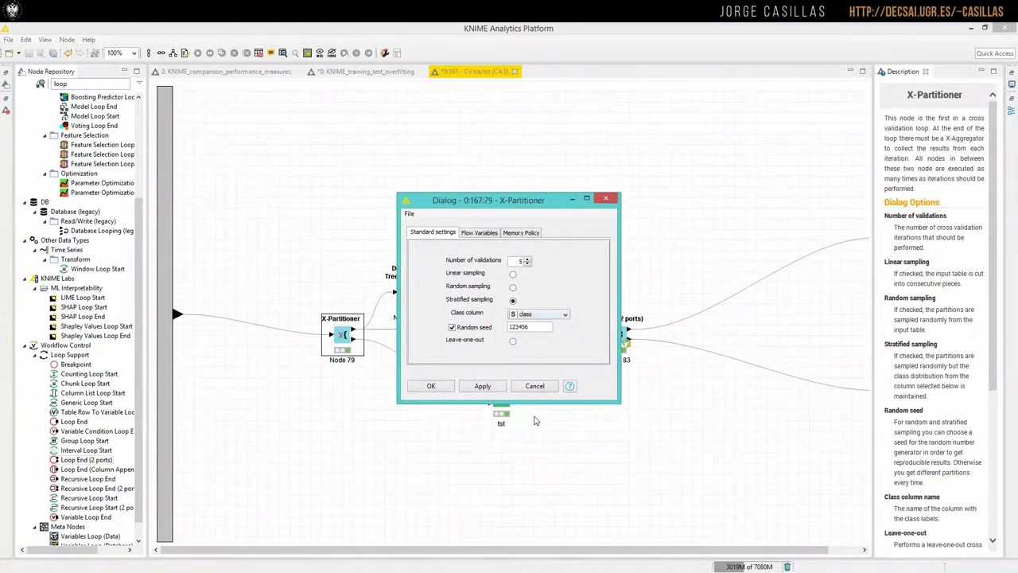
{"action": "left_click", "coordinate": [535, 387]}
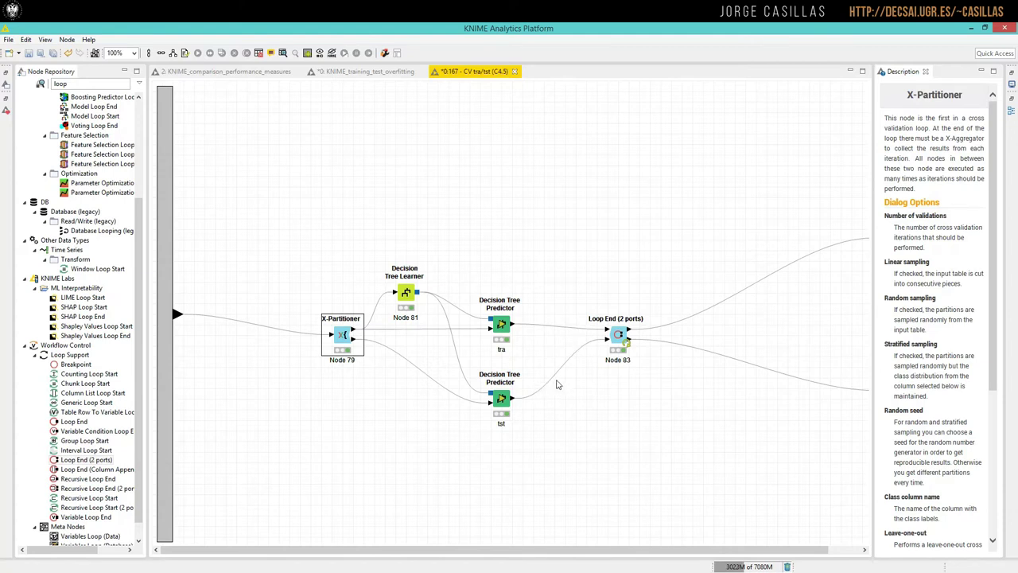
{"action": "left_click", "coordinate": [621, 336]}
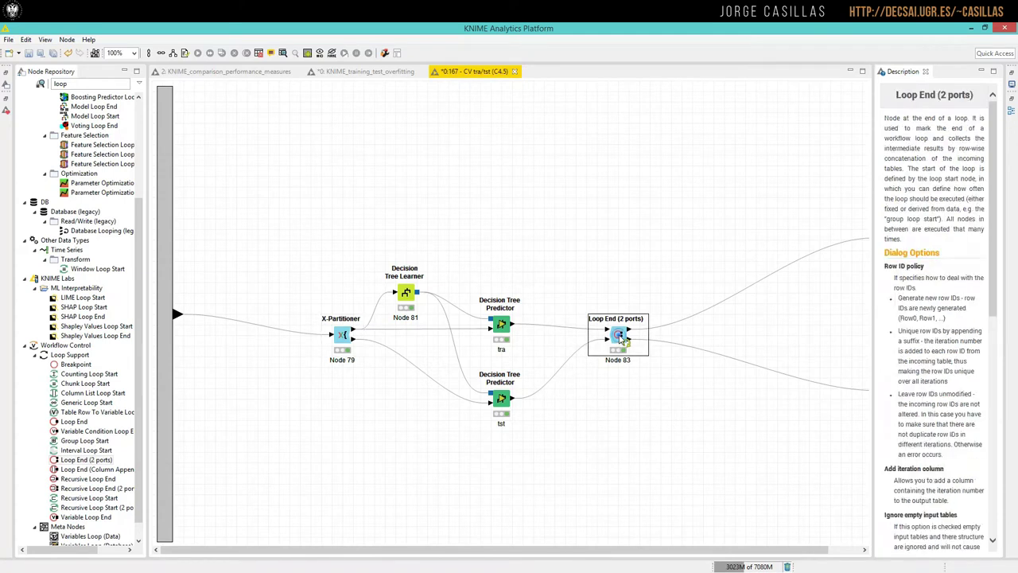
{"action": "right_click", "coordinate": [621, 335]}
{"action": "left_click", "coordinate": [682, 420]}
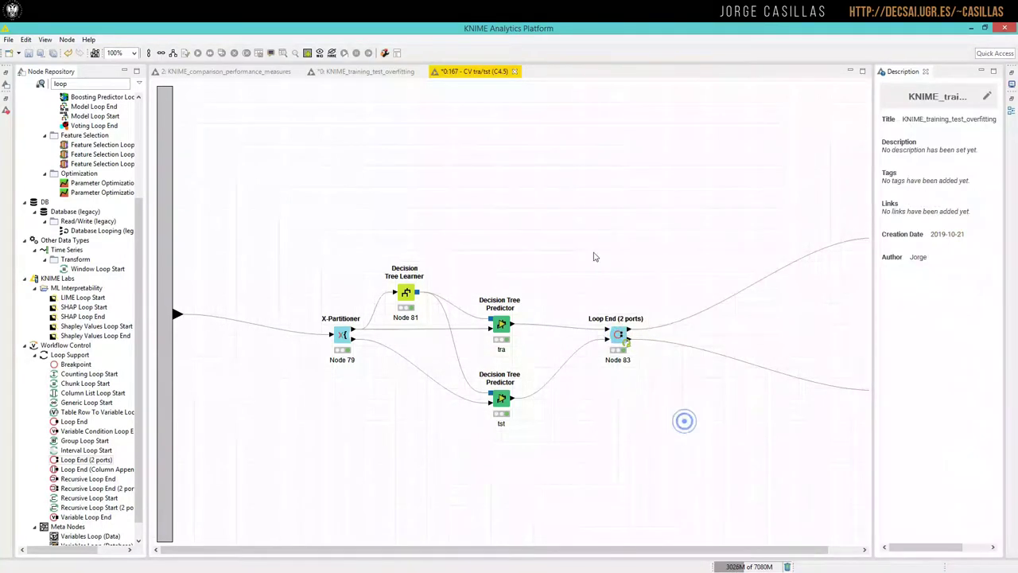
Step: Close the CV tra/tst view, peek inside the second CV tra/tst, then select both precision measures nodes
{"action": "left_click", "coordinate": [513, 72]}
{"action": "left_click", "coordinate": [310, 195]}
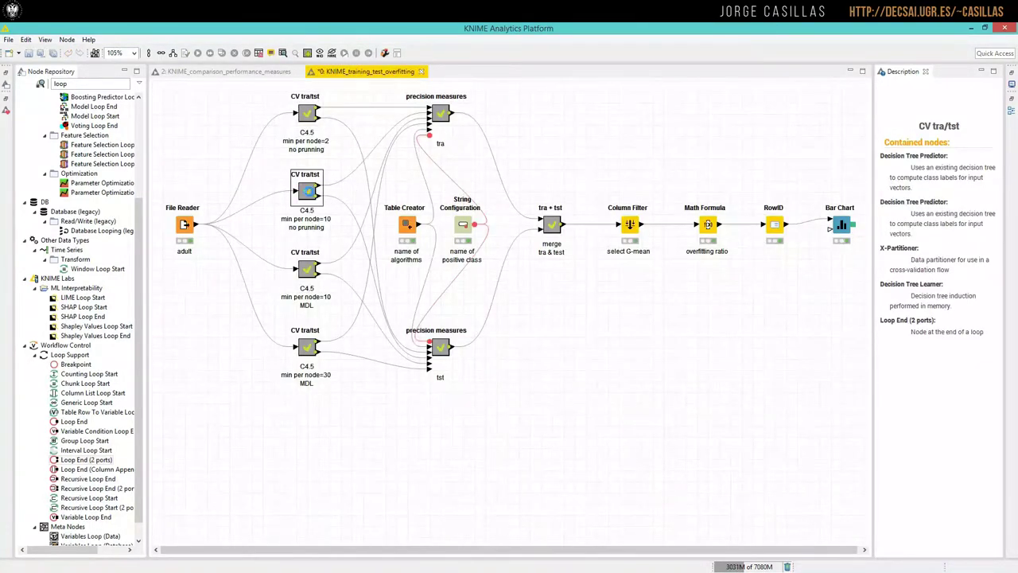
{"action": "double_click", "coordinate": [308, 191]}
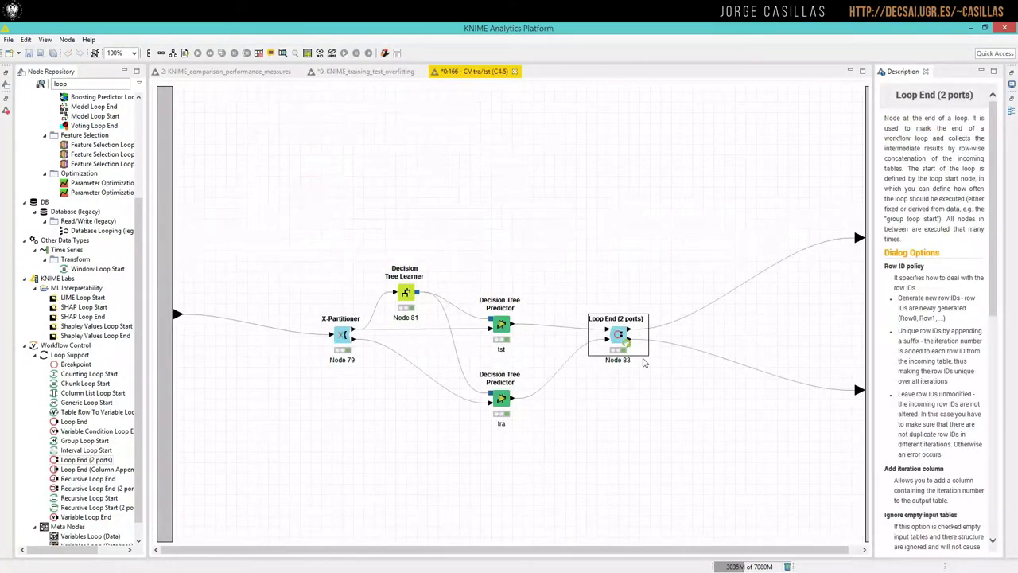
{"action": "left_click", "coordinate": [517, 72]}
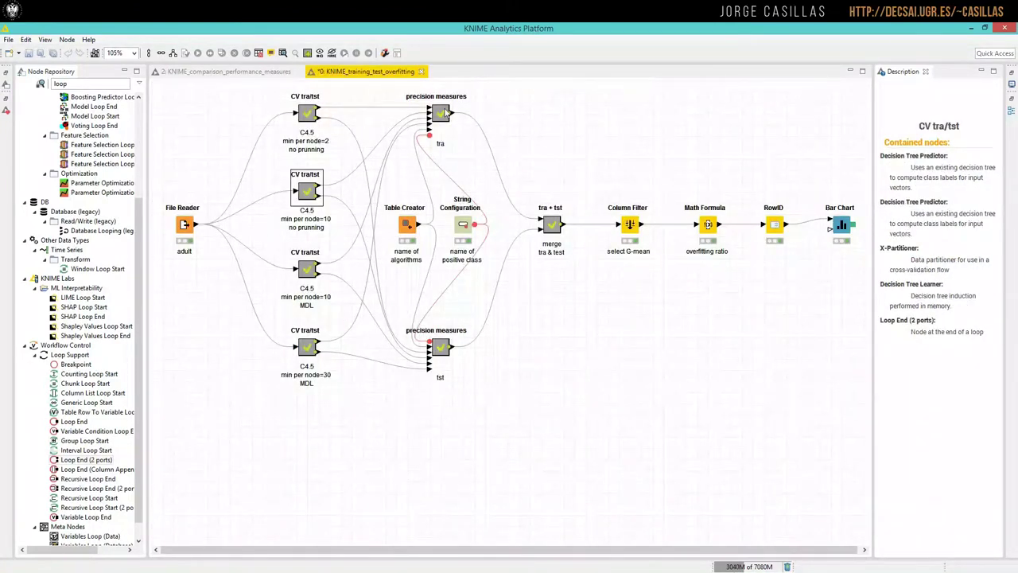
{"action": "left_click", "coordinate": [444, 113]}
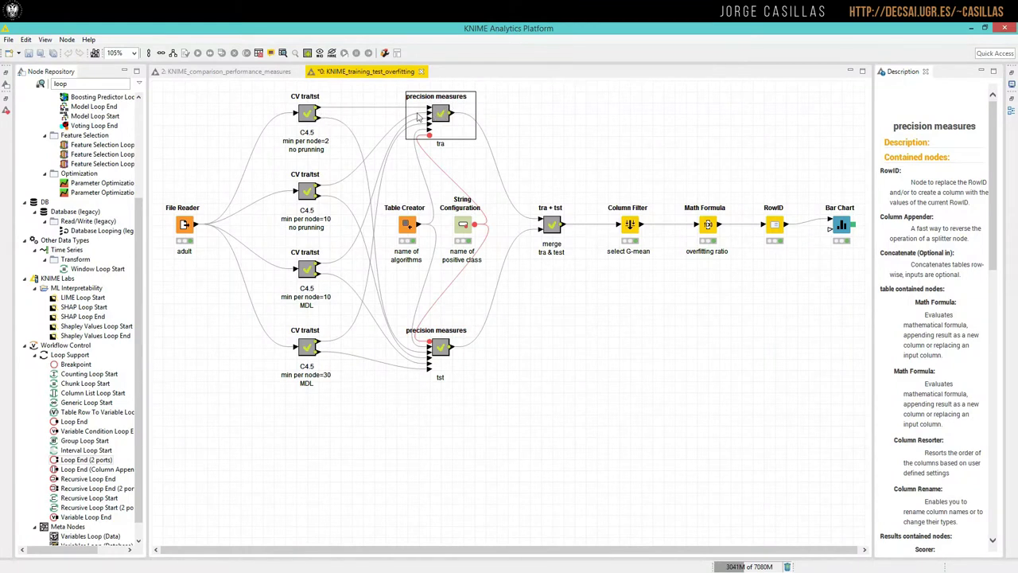
{"action": "left_click", "coordinate": [447, 350]}
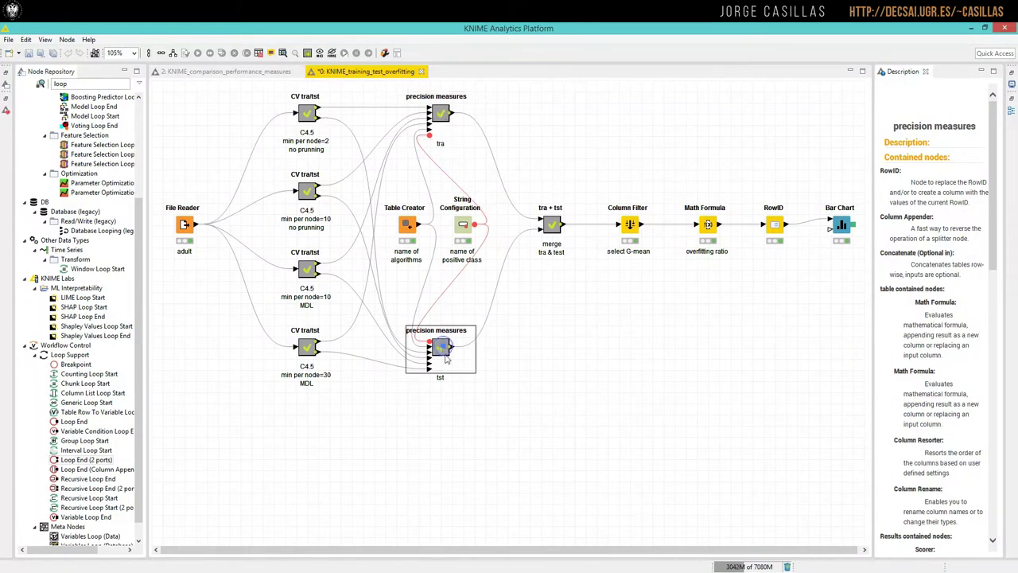
Step: Open the tra + tst metanode and inspect the tra Column Rename (Regex) '(tra)' suffix pattern
{"action": "double_click", "coordinate": [553, 228]}
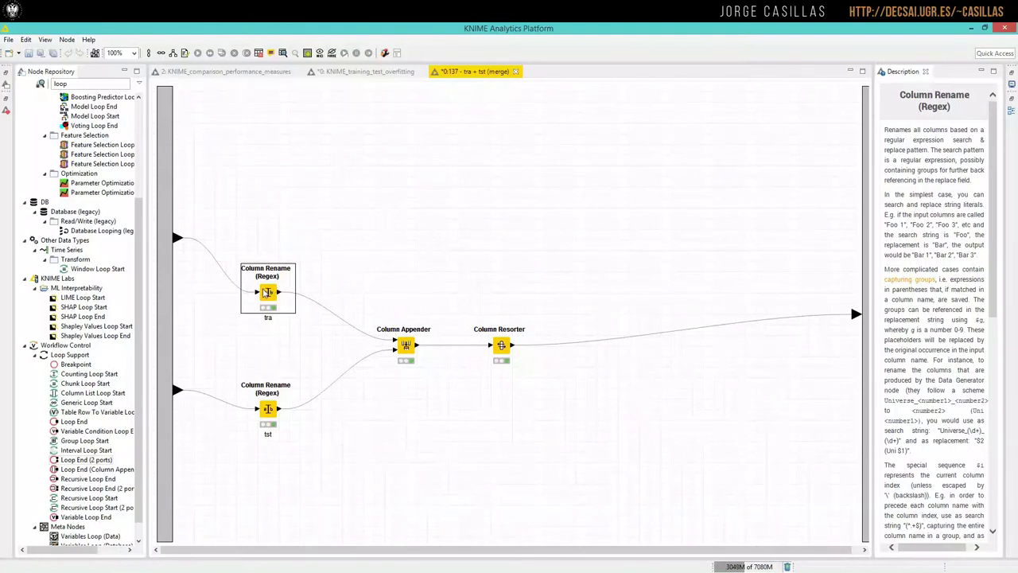
{"action": "double_click", "coordinate": [267, 292]}
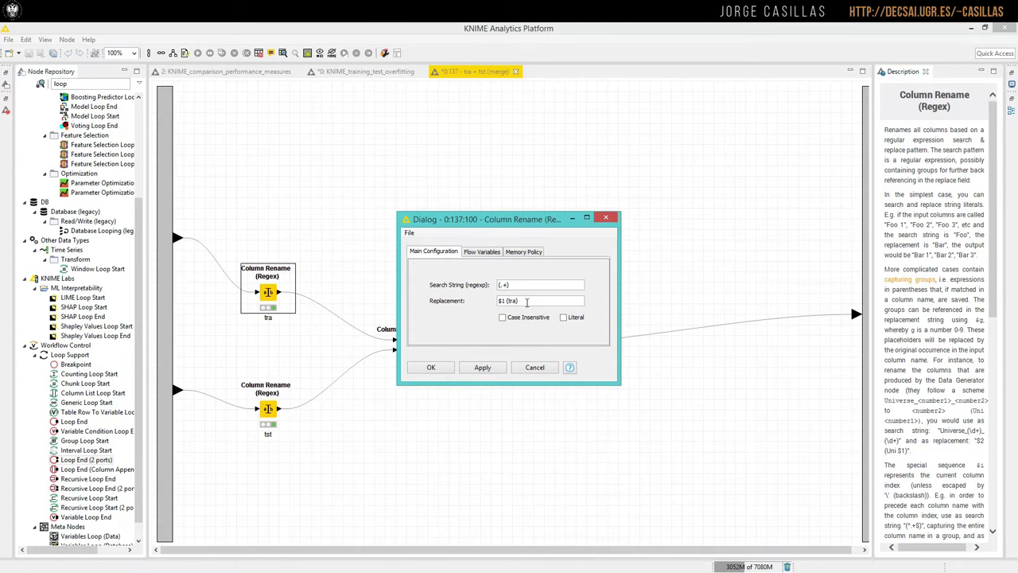
{"action": "left_click_drag", "start_coordinate": [506, 300], "coordinate": [526, 301]}
{"action": "left_click", "coordinate": [532, 368]}
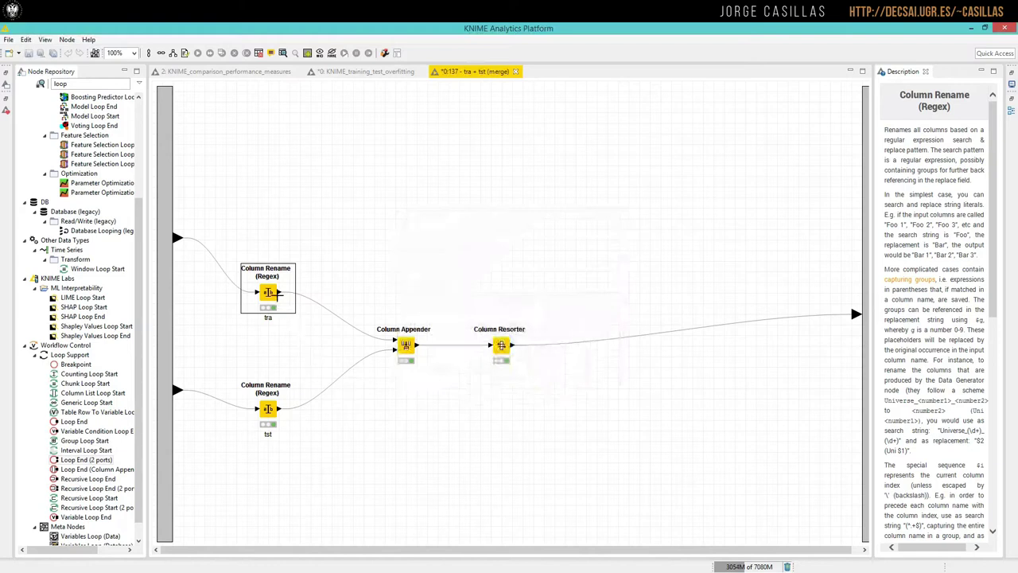
Step: View and close the renamed-column output tables of the tra and tst rename nodes
{"action": "right_click", "coordinate": [271, 293]}
{"action": "left_click", "coordinate": [334, 539]}
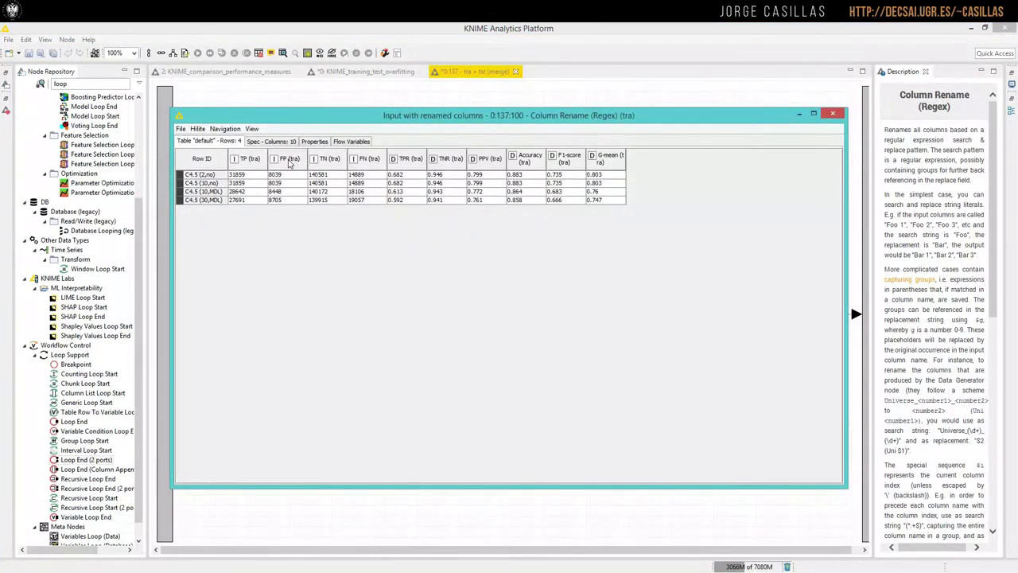
{"action": "left_click", "coordinate": [833, 114]}
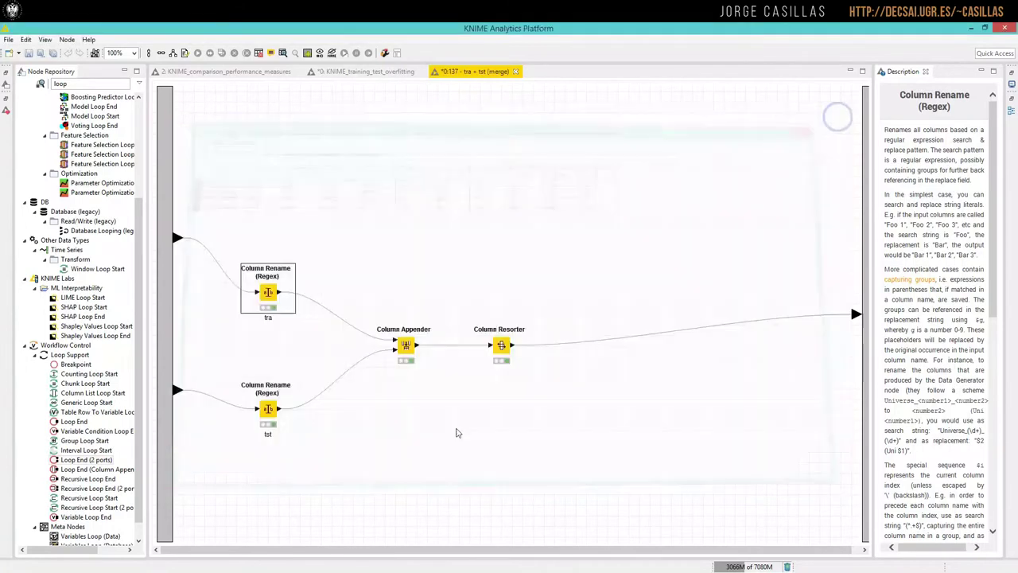
{"action": "right_click", "coordinate": [267, 404]}
{"action": "left_click", "coordinate": [319, 395]}
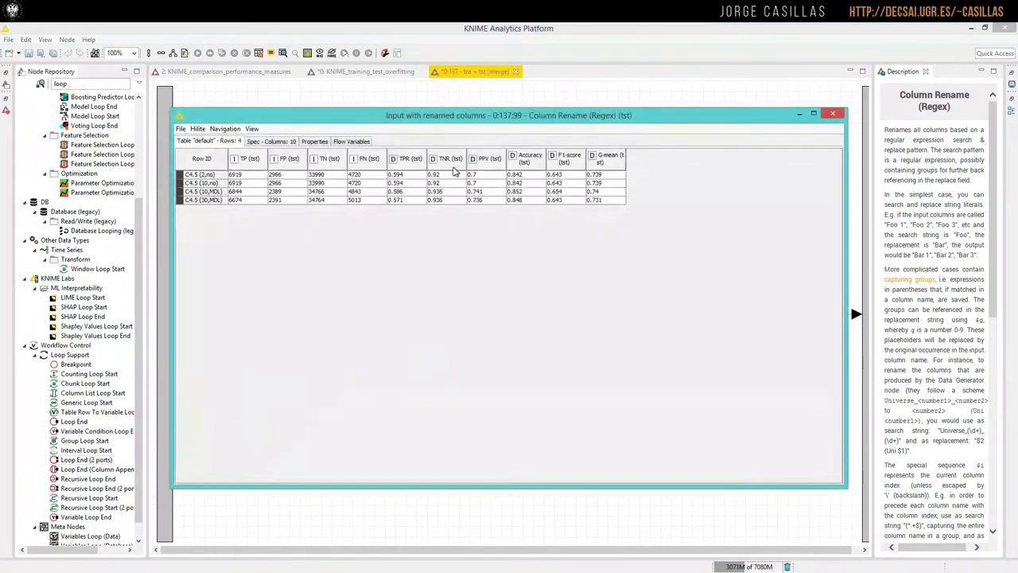
{"action": "left_click", "coordinate": [833, 115]}
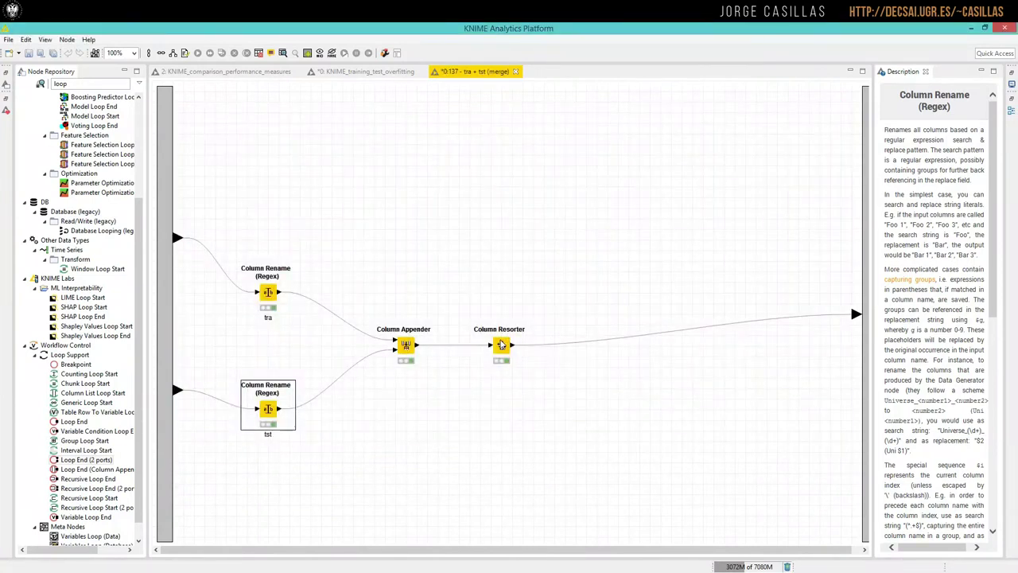
Step: Check the Column Resorter's merged training and test output table, then close it
{"action": "right_click", "coordinate": [501, 344]}
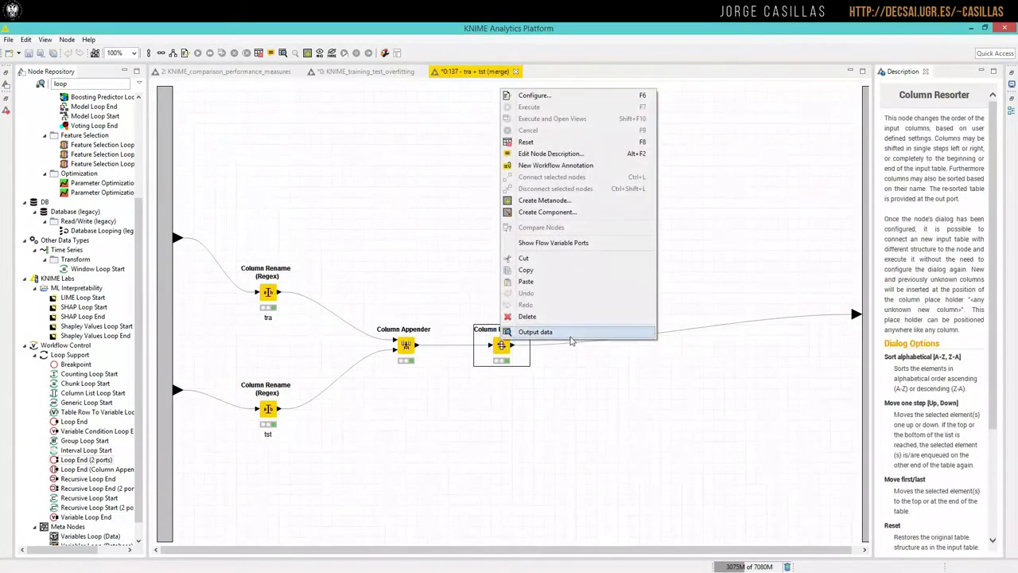
{"action": "left_click", "coordinate": [570, 334]}
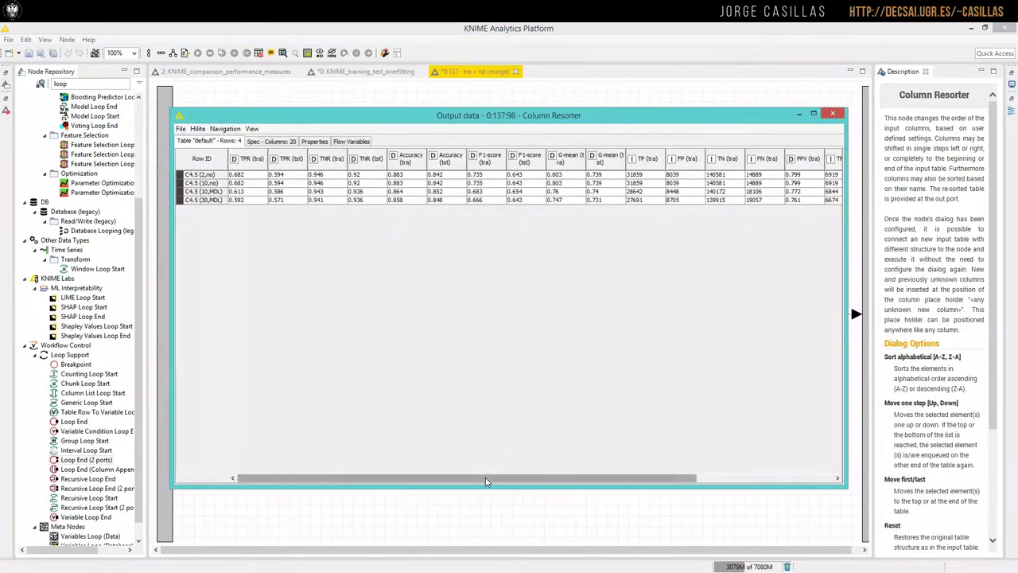
{"action": "left_click_drag", "start_coordinate": [485, 478], "coordinate": [700, 500]}
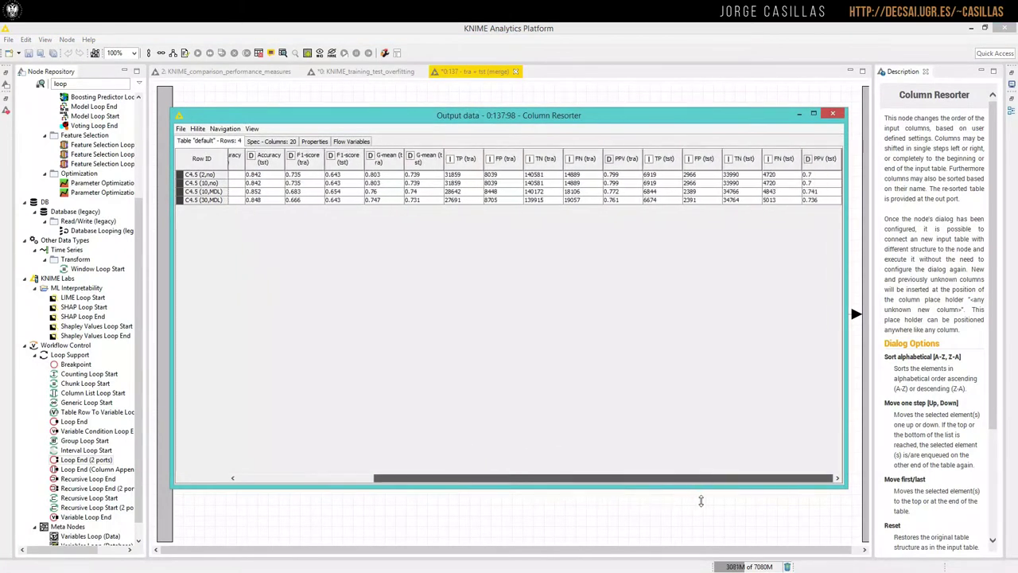
{"action": "left_click", "coordinate": [835, 115]}
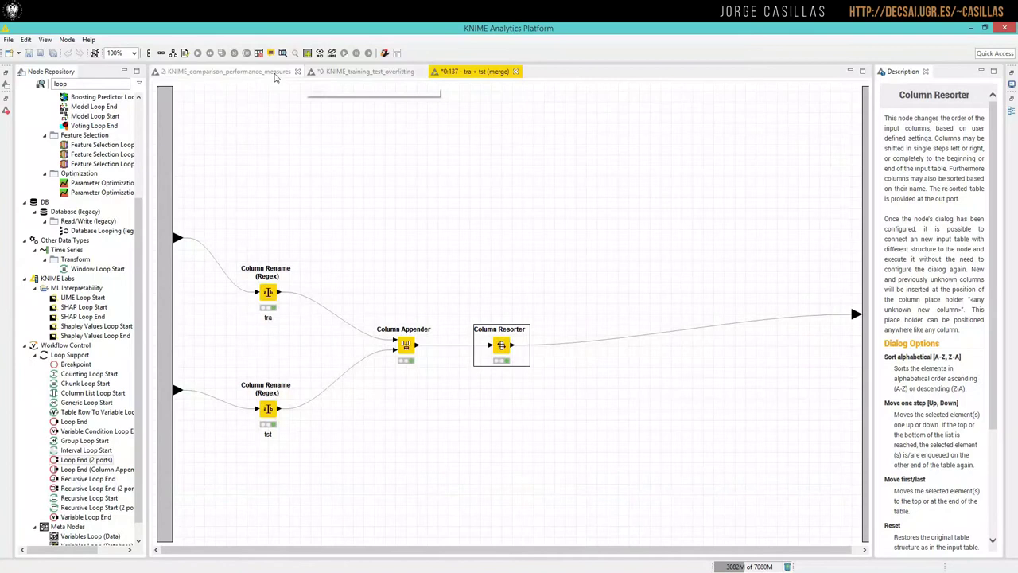
Step: Glance at the comparison performance measures workflow, then go back to the overfitting workflow
{"action": "left_click", "coordinate": [256, 74]}
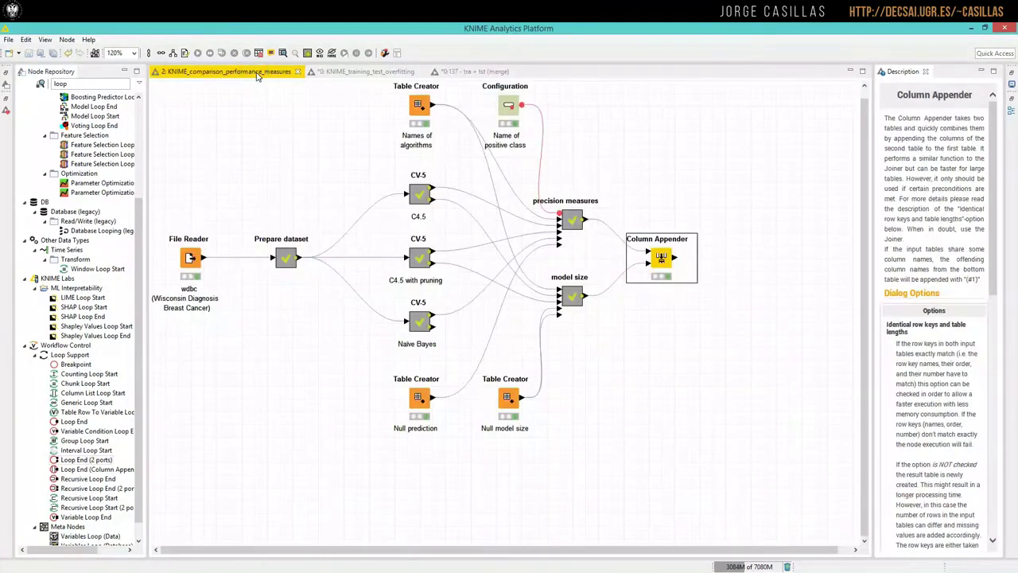
{"action": "left_click", "coordinate": [325, 72]}
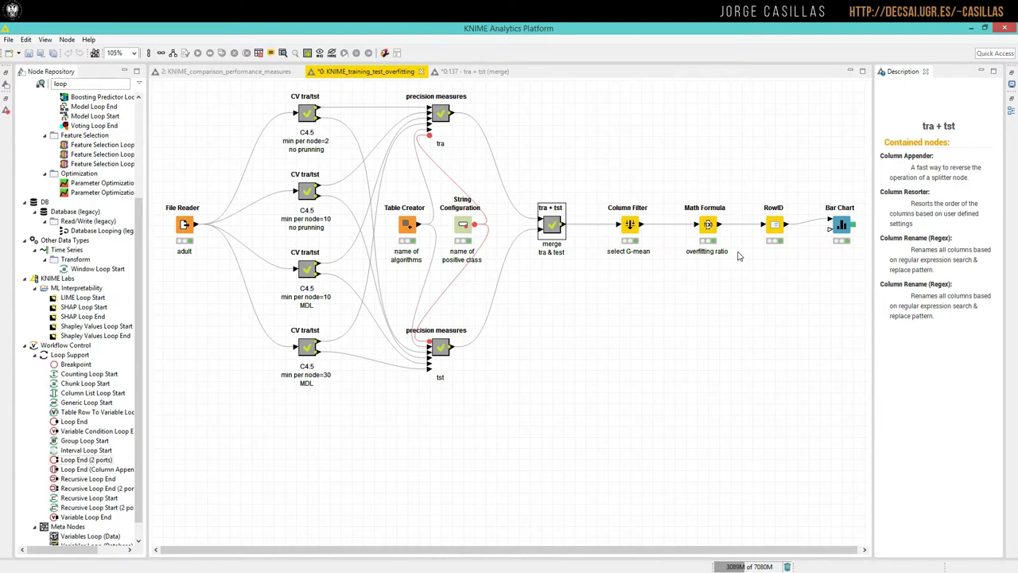
{"action": "double_click", "coordinate": [707, 223]}
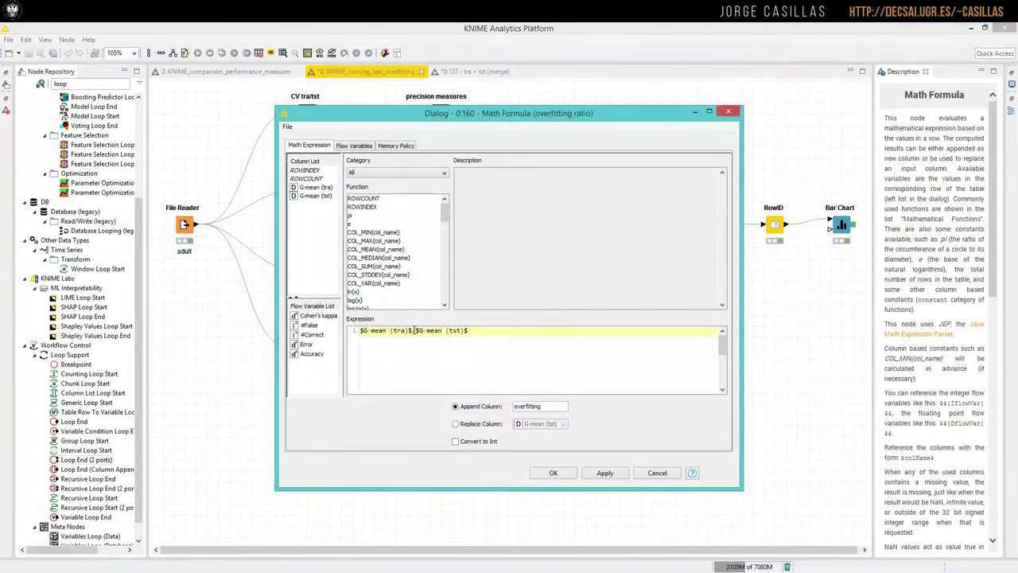
{"action": "left_click_drag", "start_coordinate": [411, 330], "coordinate": [490, 330]}
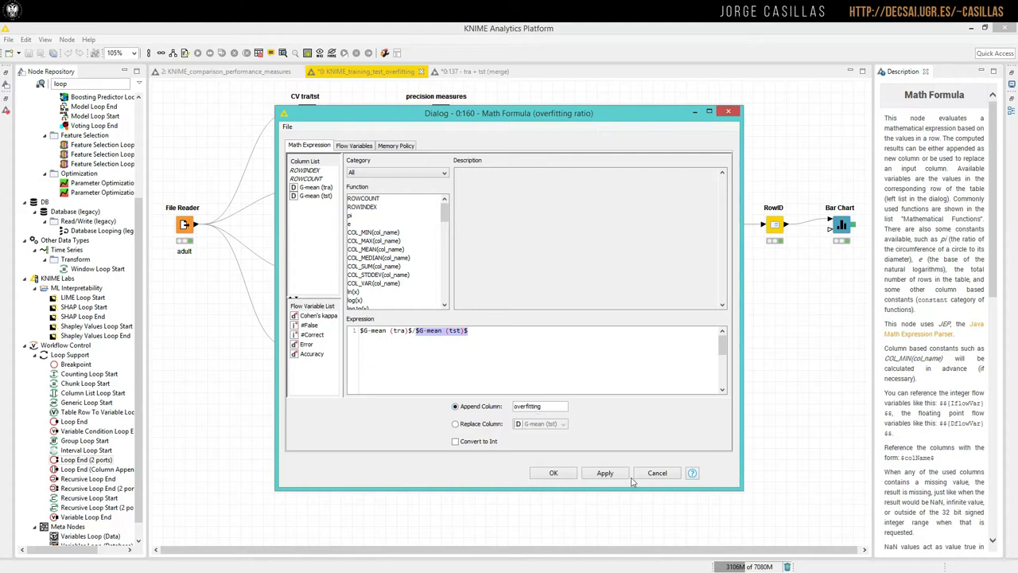
{"action": "left_click", "coordinate": [657, 474]}
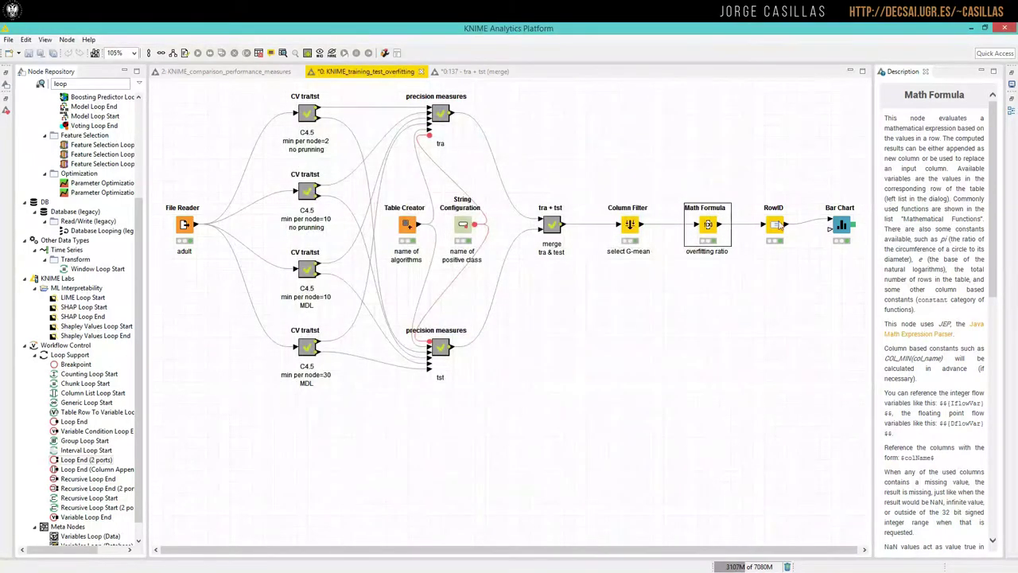
{"action": "right_click", "coordinate": [708, 227]}
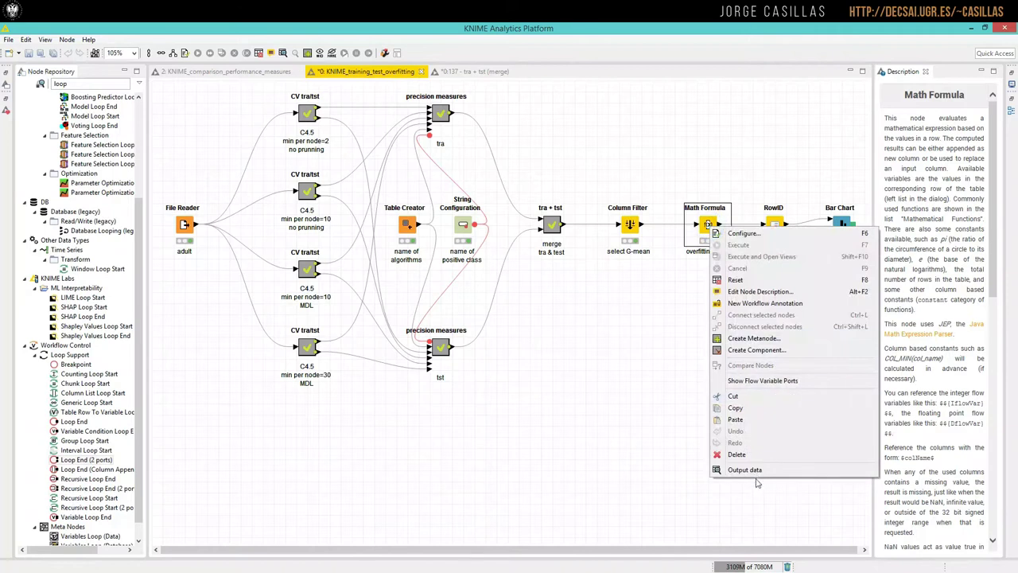
{"action": "left_click", "coordinate": [755, 474]}
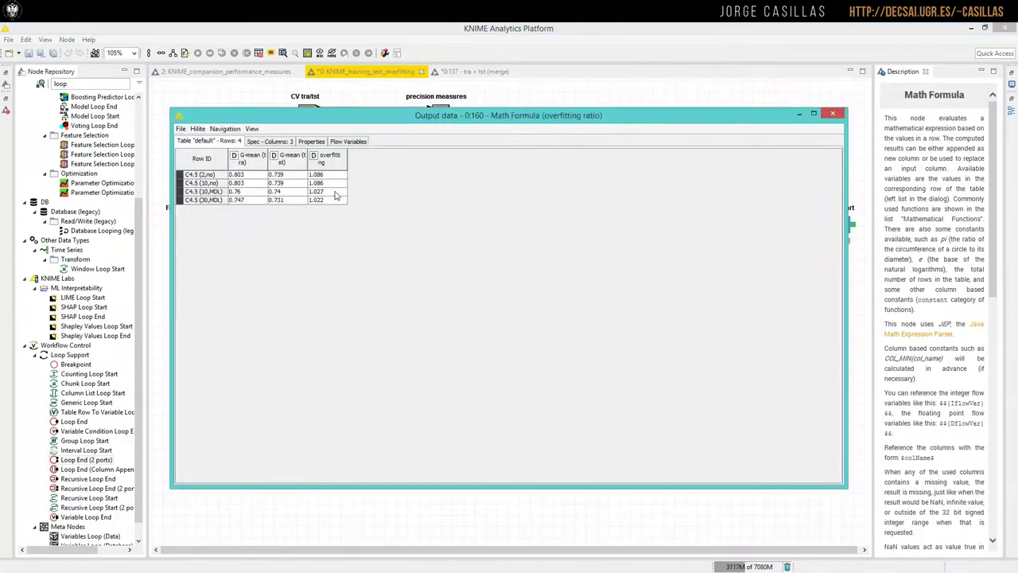
{"action": "left_click_drag", "start_coordinate": [265, 160], "coordinate": [400, 165]}
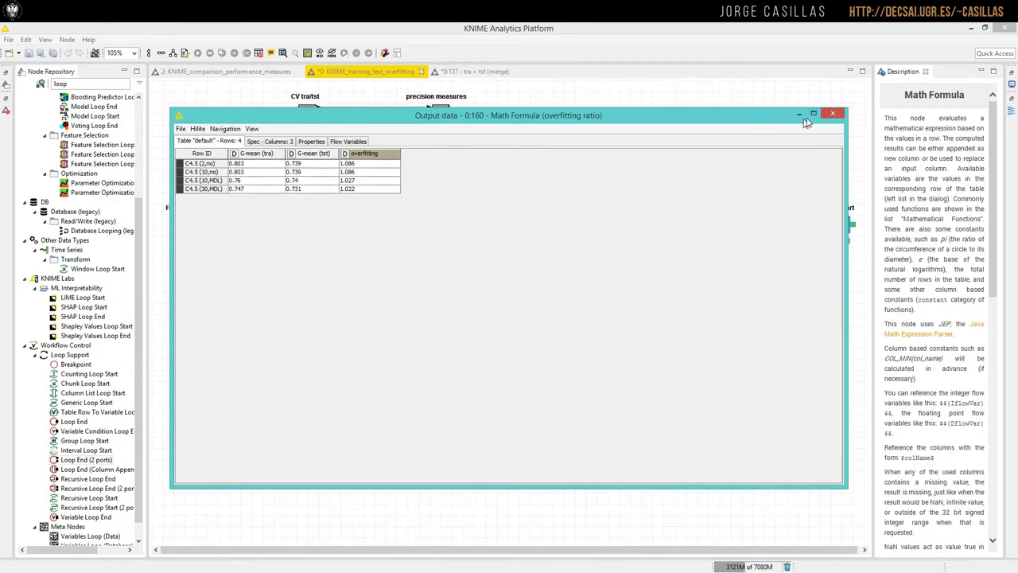
{"action": "left_click", "coordinate": [834, 115]}
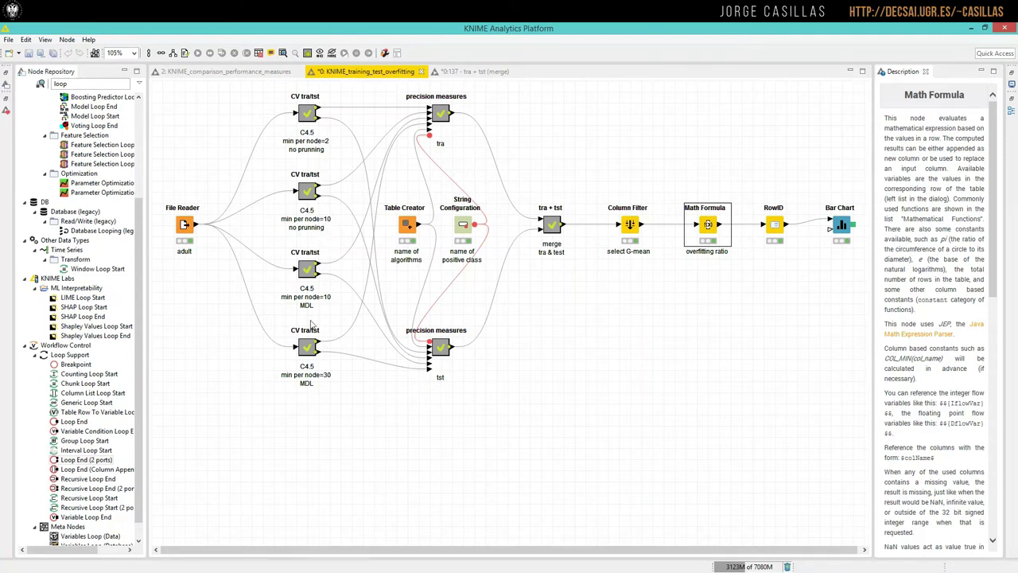
Step: Set the first metanode's Decision Tree Learner minimum records per node to 2
{"action": "double_click", "coordinate": [309, 113]}
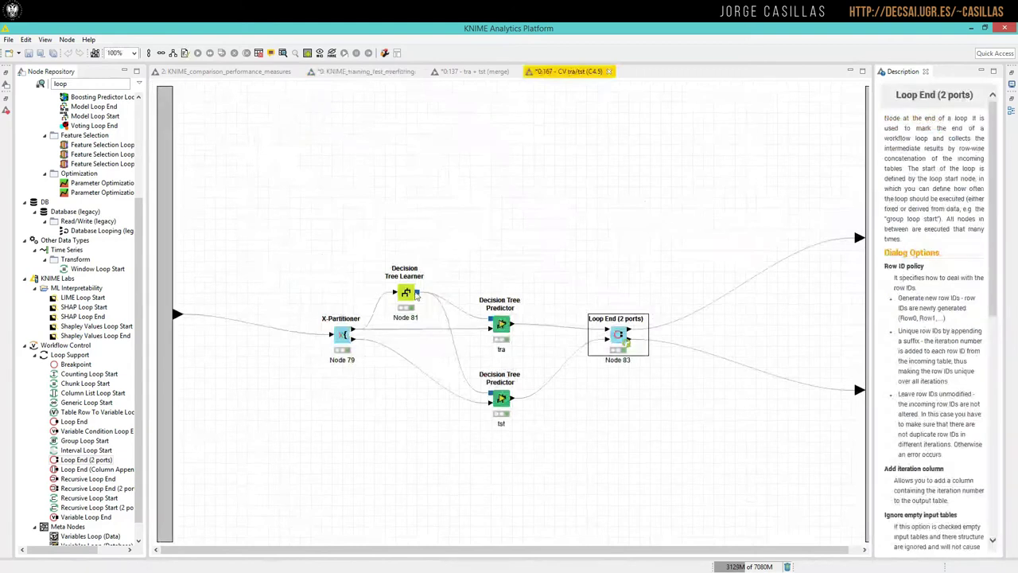
{"action": "double_click", "coordinate": [407, 296]}
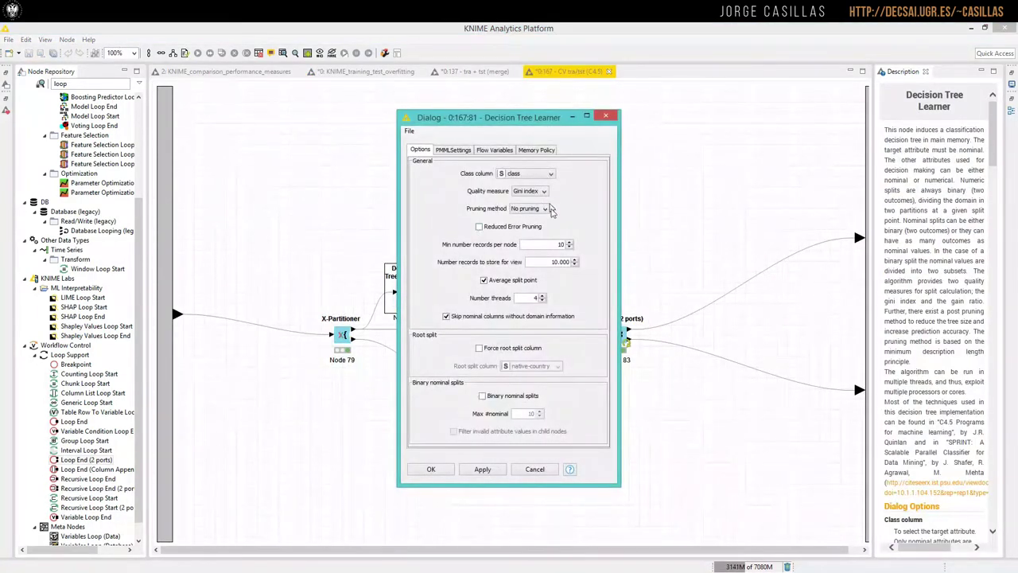
{"action": "double_click", "coordinate": [555, 244]}
{"action": "type", "text": "2"}
{"action": "left_click", "coordinate": [433, 469]}
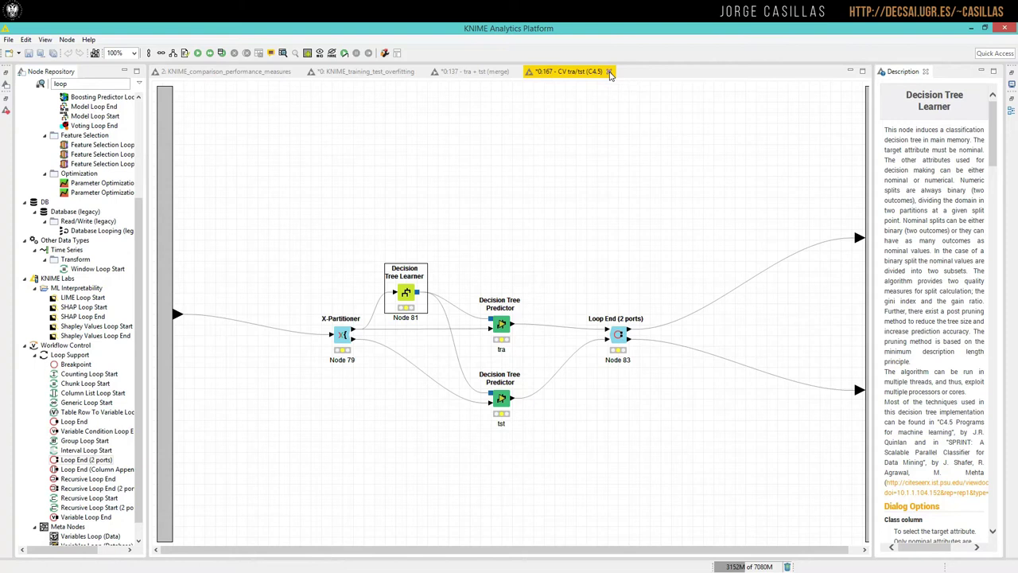
{"action": "left_click", "coordinate": [610, 72]}
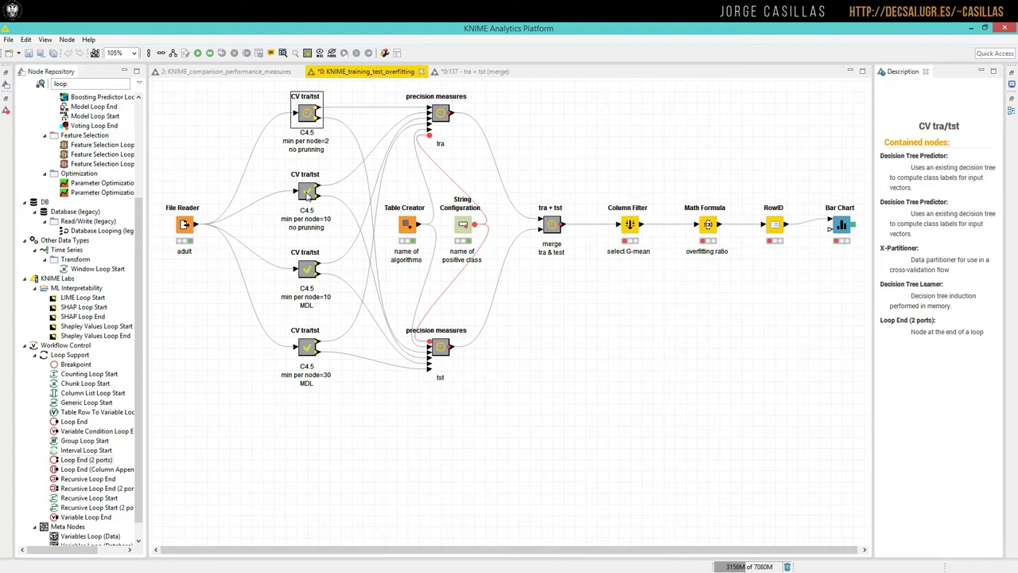
Step: Check the second metanode's learner minimum records per node value without changing it
{"action": "double_click", "coordinate": [309, 193]}
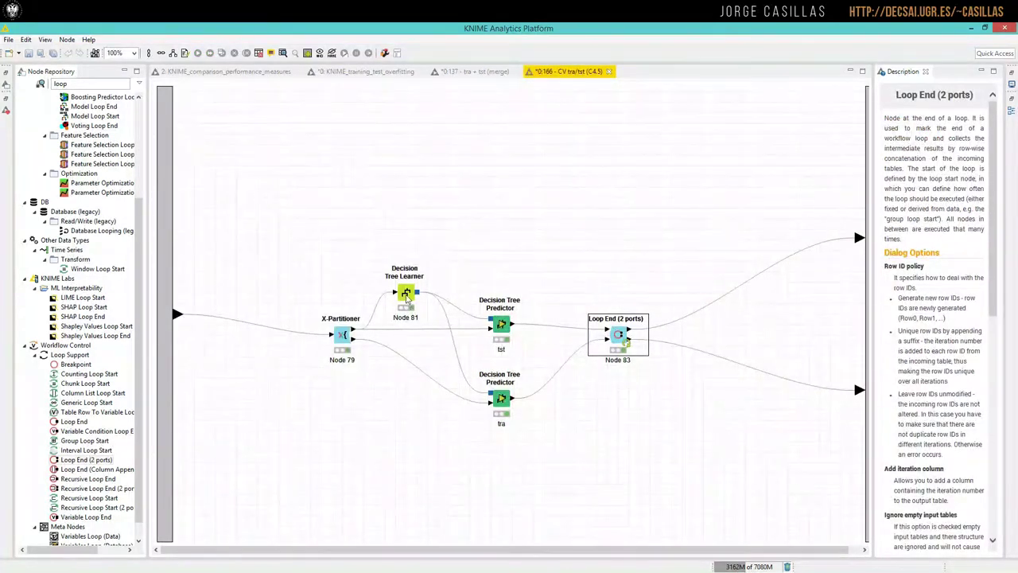
{"action": "double_click", "coordinate": [407, 294]}
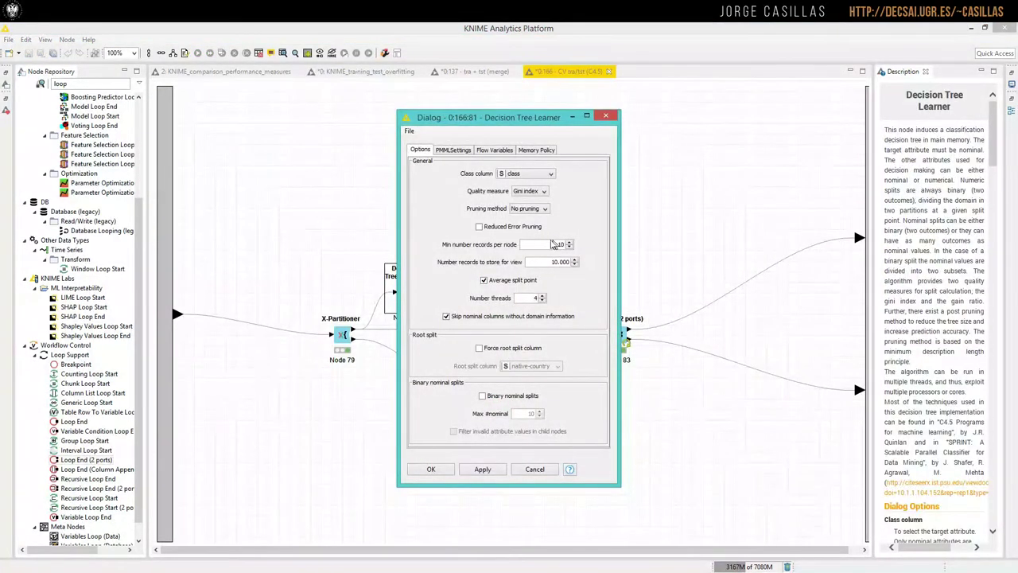
{"action": "double_click", "coordinate": [560, 244]}
{"action": "left_click", "coordinate": [554, 469]}
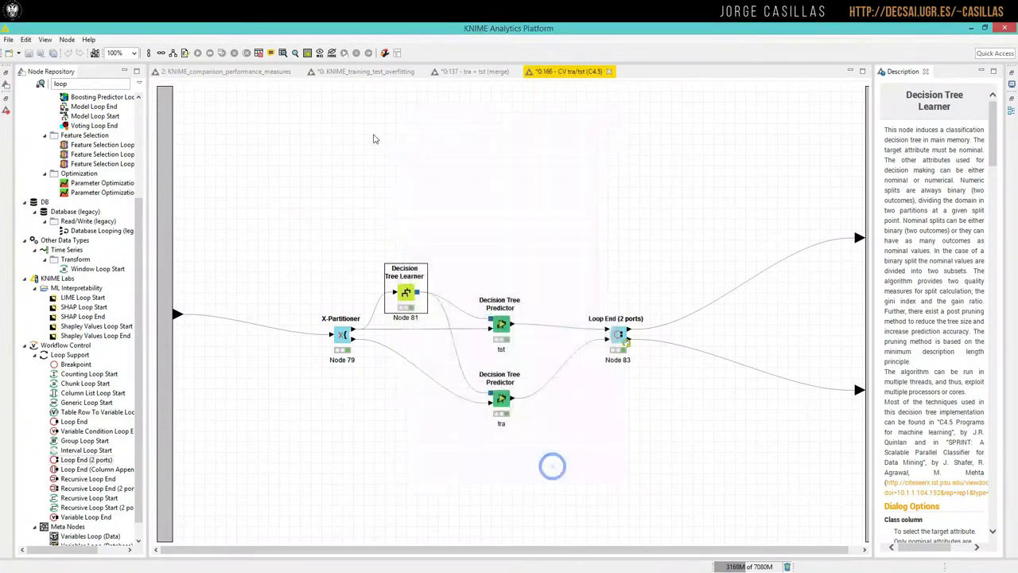
{"action": "left_click", "coordinate": [346, 73]}
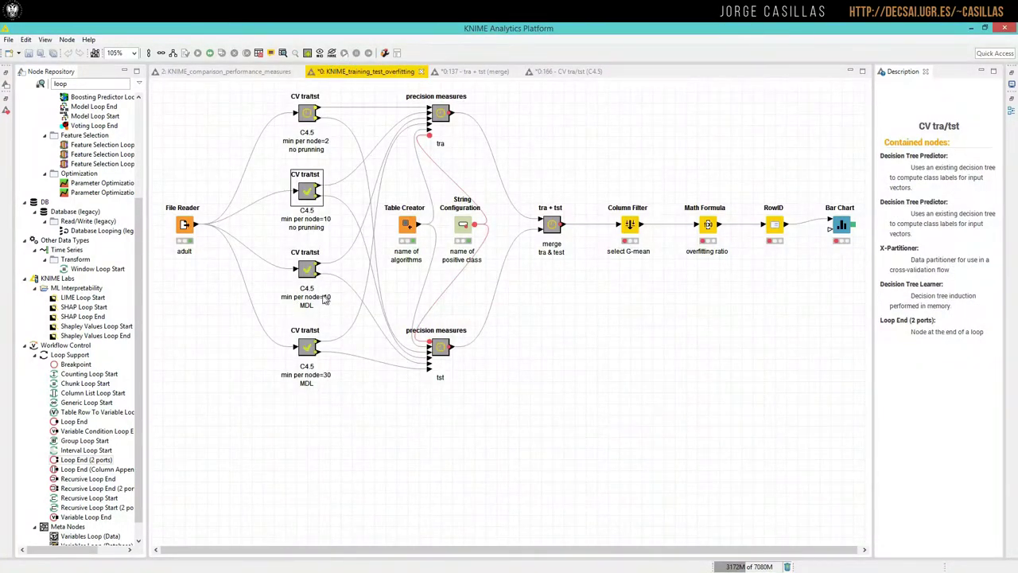
Step: Confirm the third metanode's learner keeps MDL pruning, then edit the bottom C4.5 node's label
{"action": "double_click", "coordinate": [308, 269]}
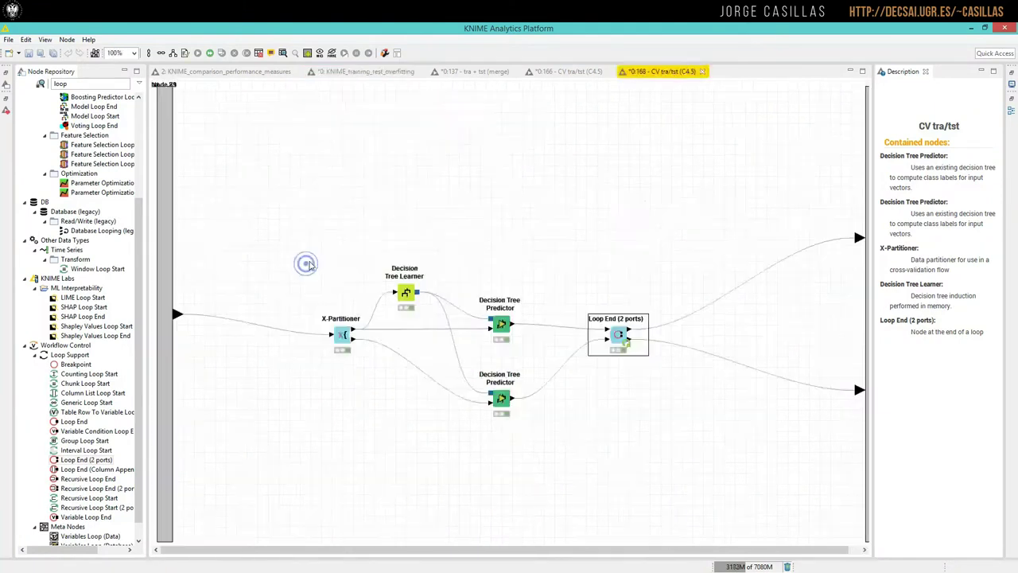
{"action": "double_click", "coordinate": [406, 292]}
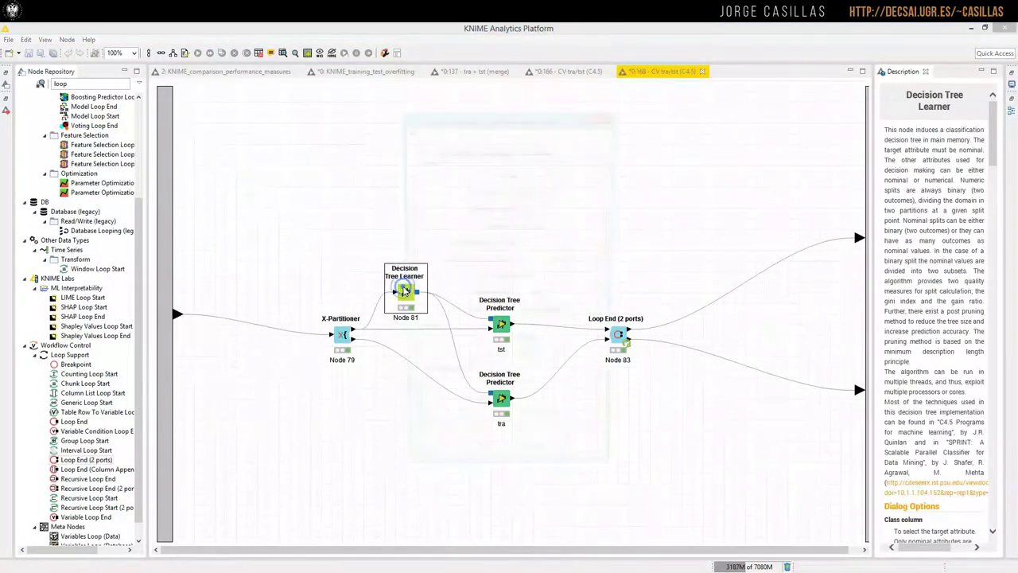
{"action": "left_click", "coordinate": [538, 209]}
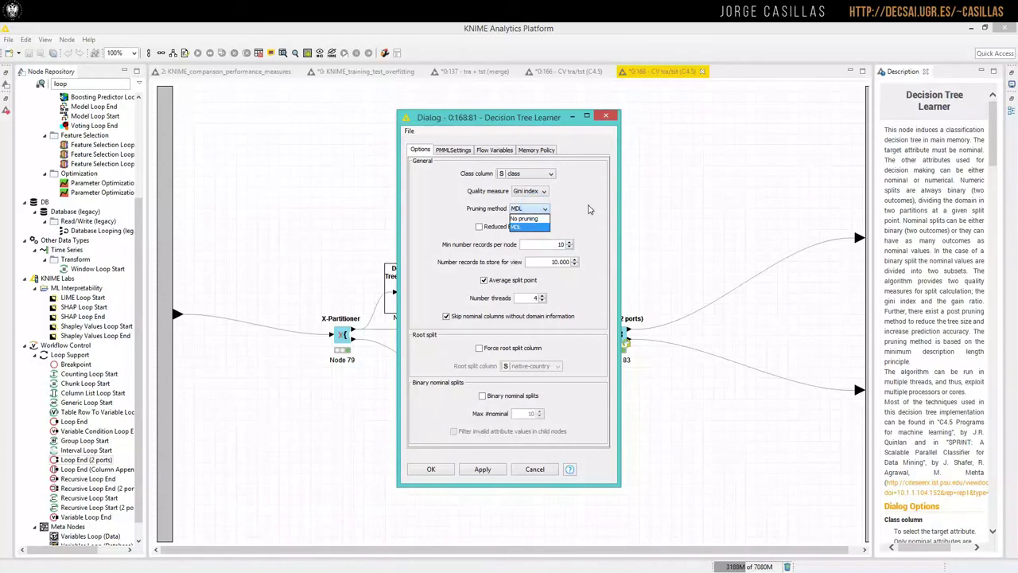
{"action": "left_click", "coordinate": [588, 205]}
{"action": "left_click", "coordinate": [535, 469]}
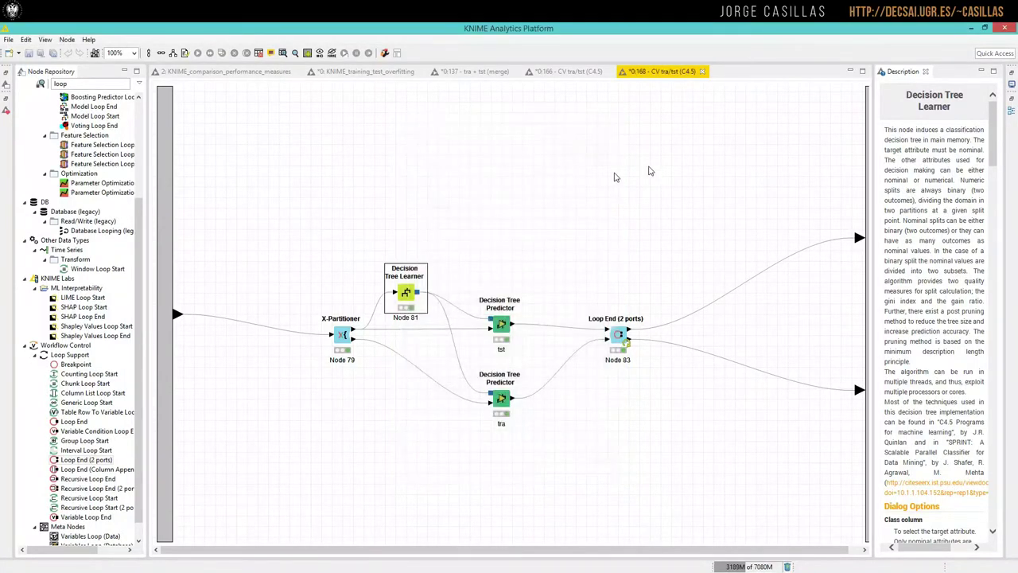
{"action": "left_click", "coordinate": [703, 71]}
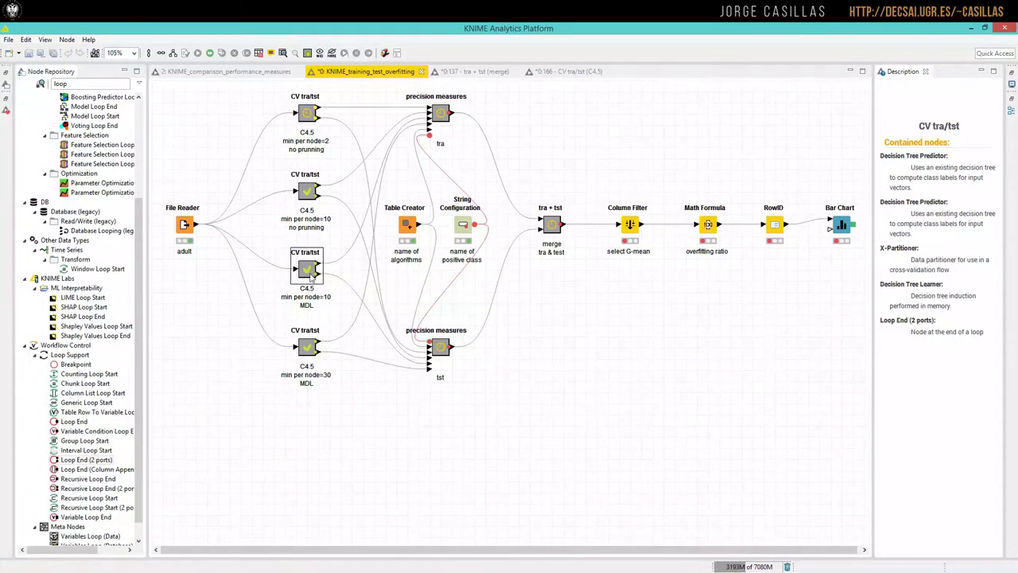
{"action": "double_click", "coordinate": [326, 380]}
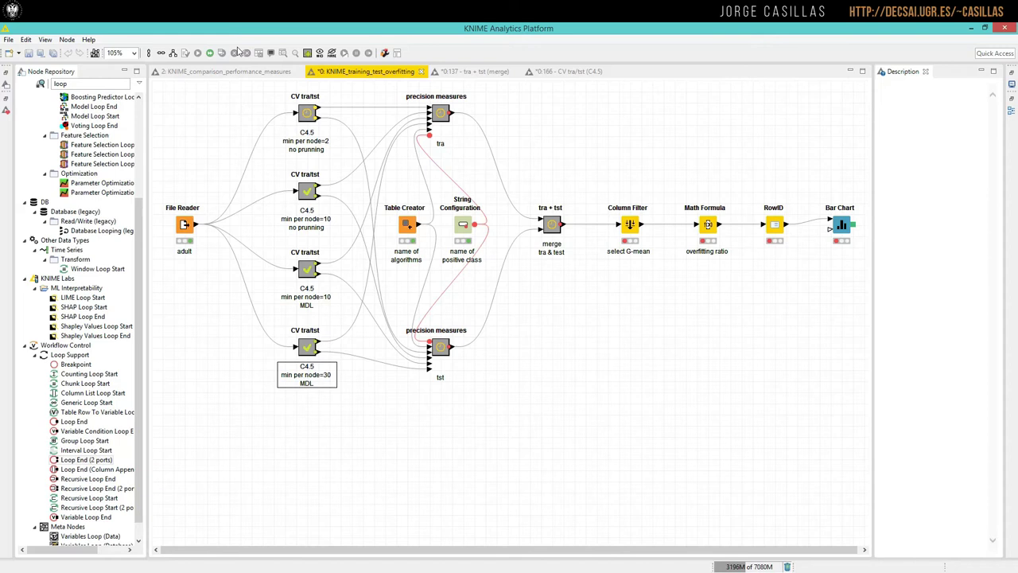
Step: Re-run the workflow and open the Math Formula's updated overfitting ratio table
{"action": "left_click", "coordinate": [210, 52]}
{"action": "right_click", "coordinate": [710, 229]}
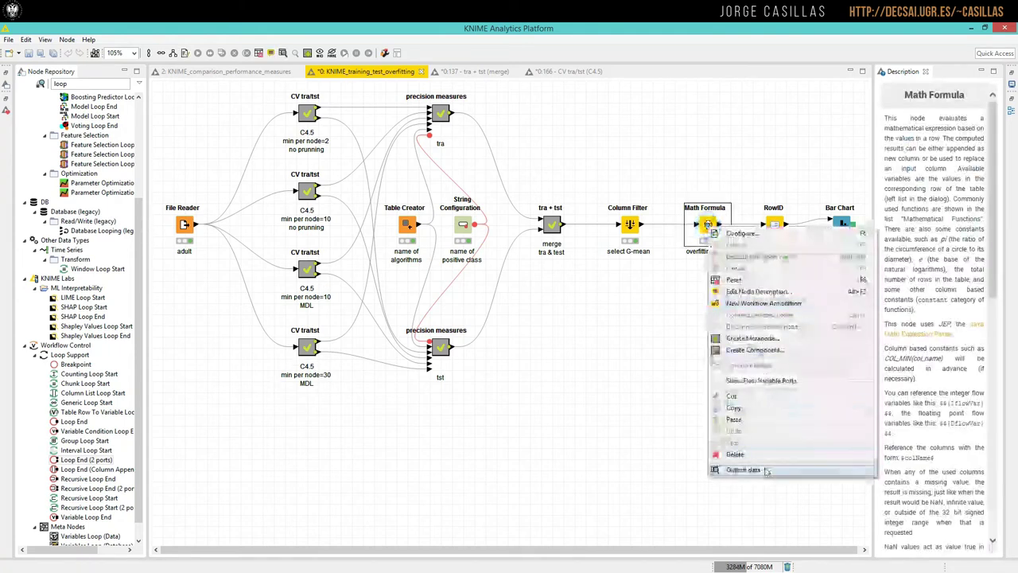
{"action": "left_click", "coordinate": [763, 466]}
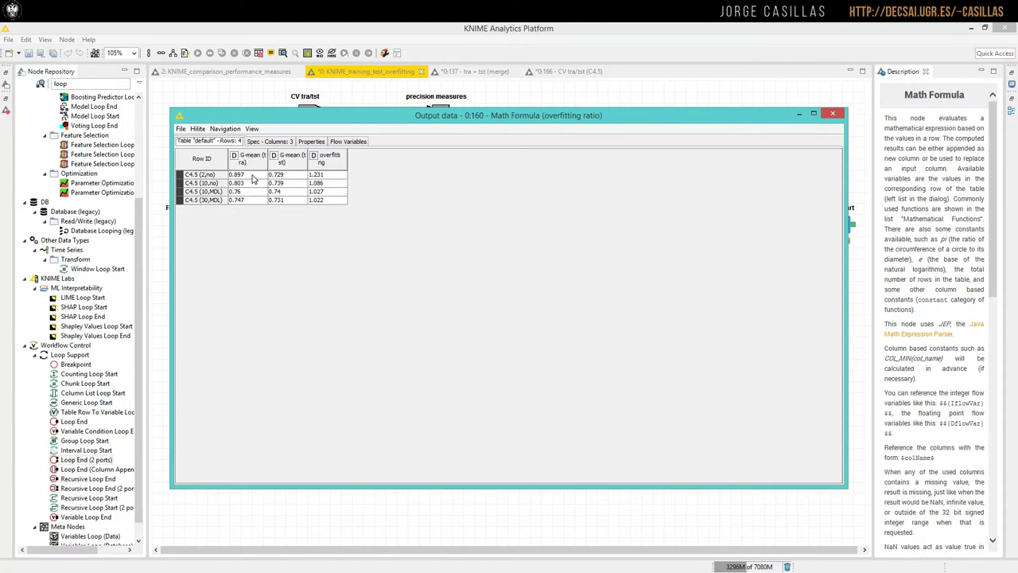
Step: Inspect the 0.897 training and 0.729 test G-means and the C4.5 (10,MDL) row, then close
{"action": "left_click", "coordinate": [253, 175]}
{"action": "left_click", "coordinate": [284, 175]}
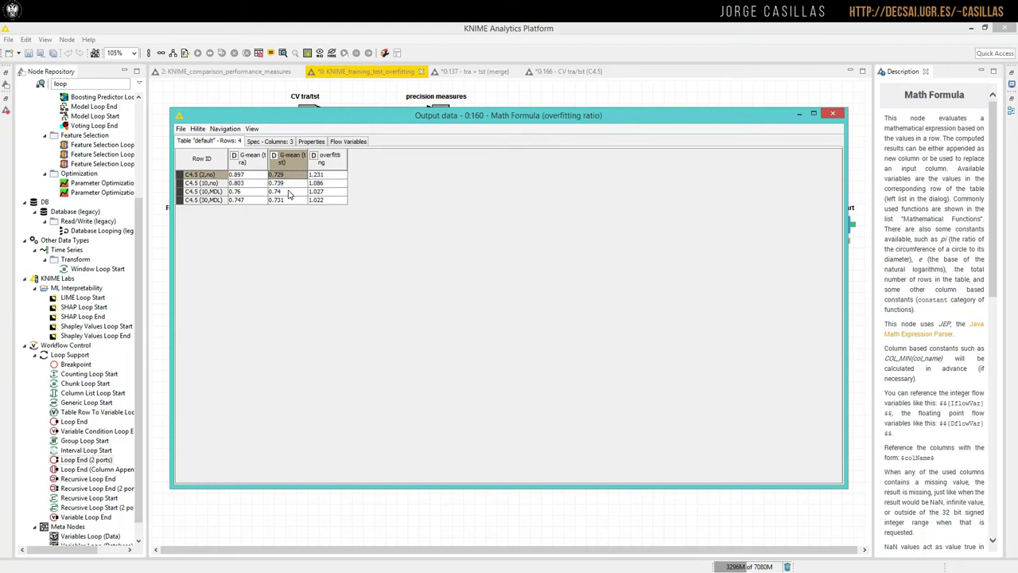
{"action": "left_click", "coordinate": [289, 191]}
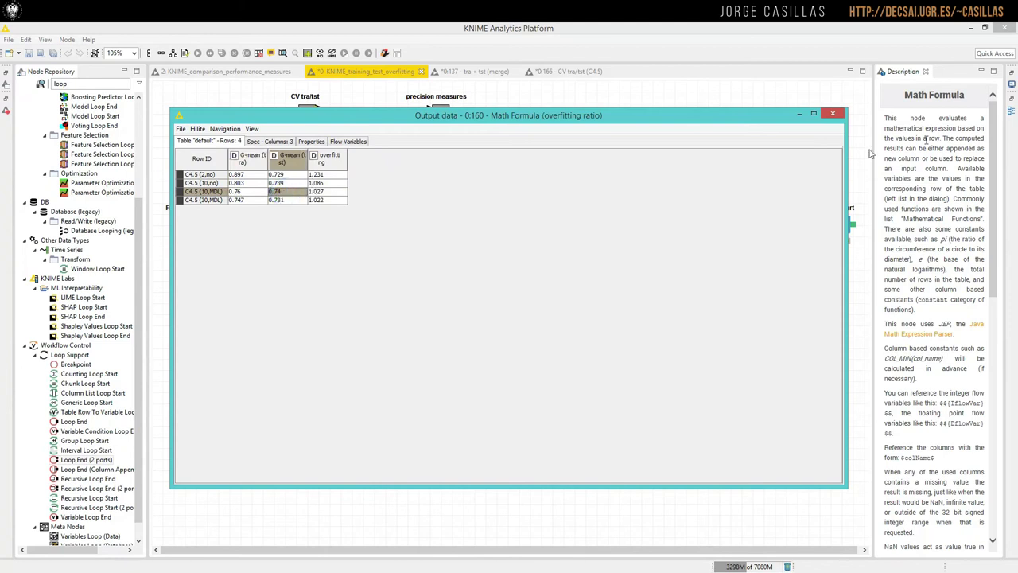
{"action": "left_click", "coordinate": [836, 115]}
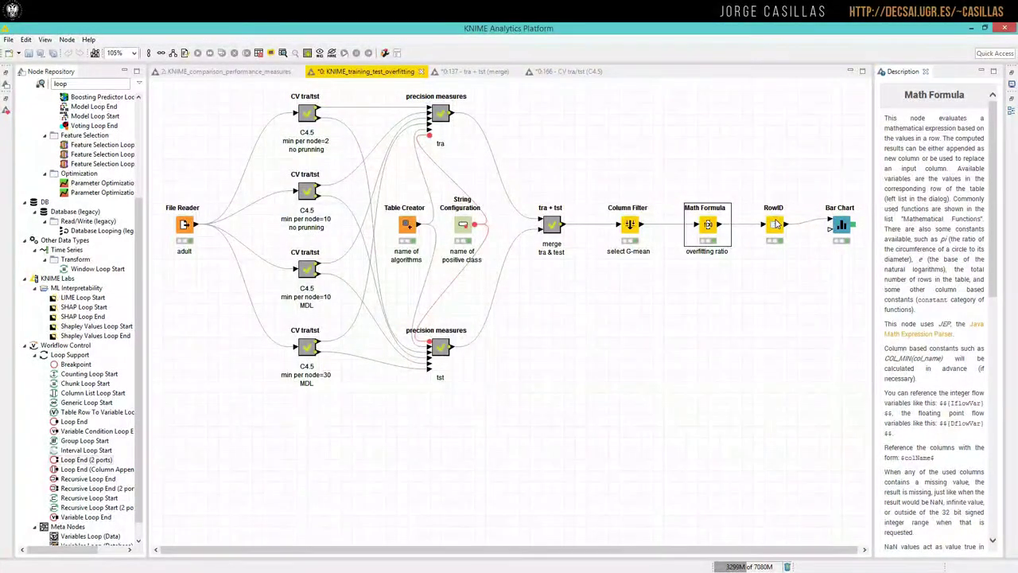
{"action": "right_click", "coordinate": [776, 226]}
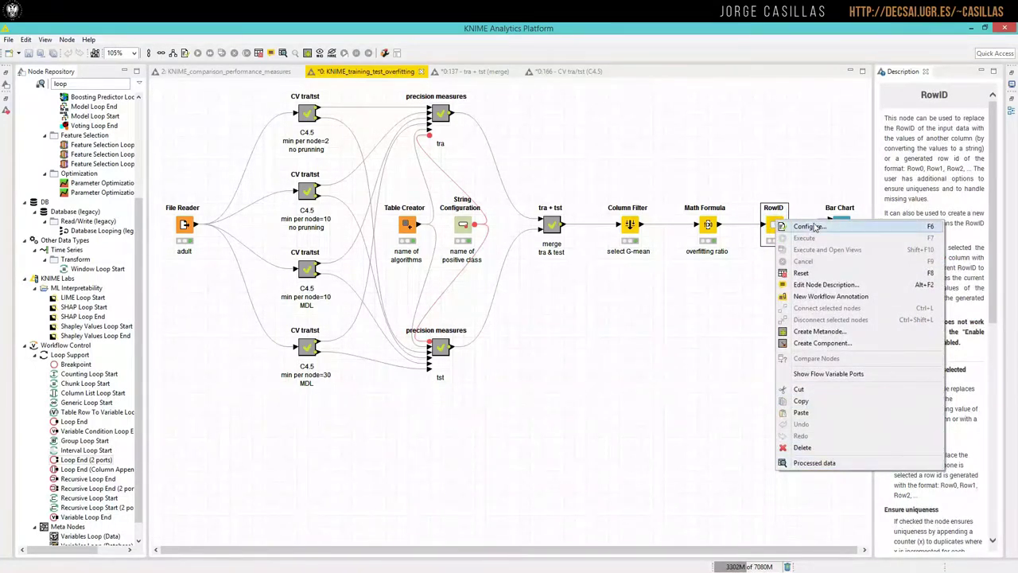
{"action": "left_click", "coordinate": [807, 227]}
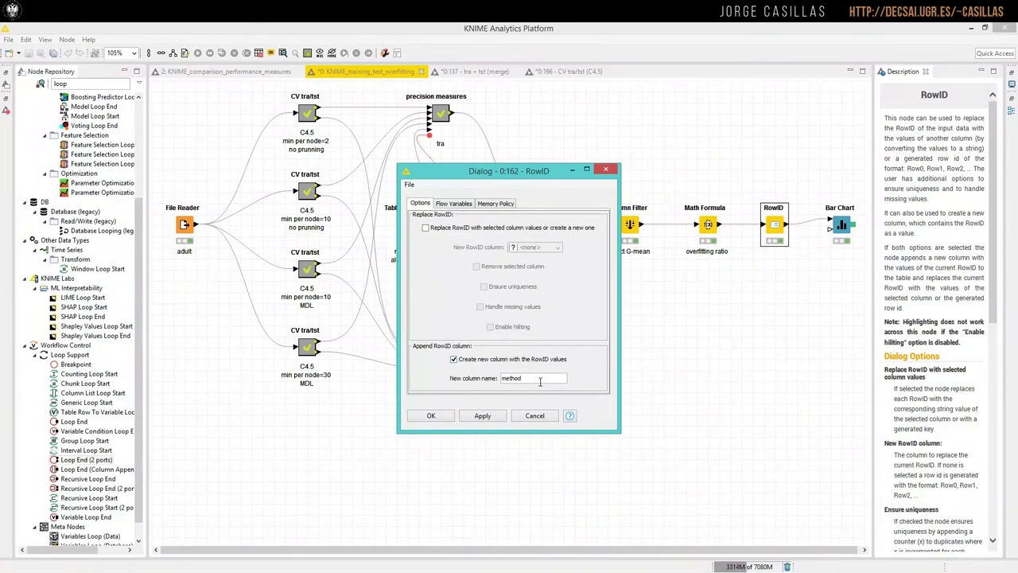
{"action": "left_click", "coordinate": [535, 417]}
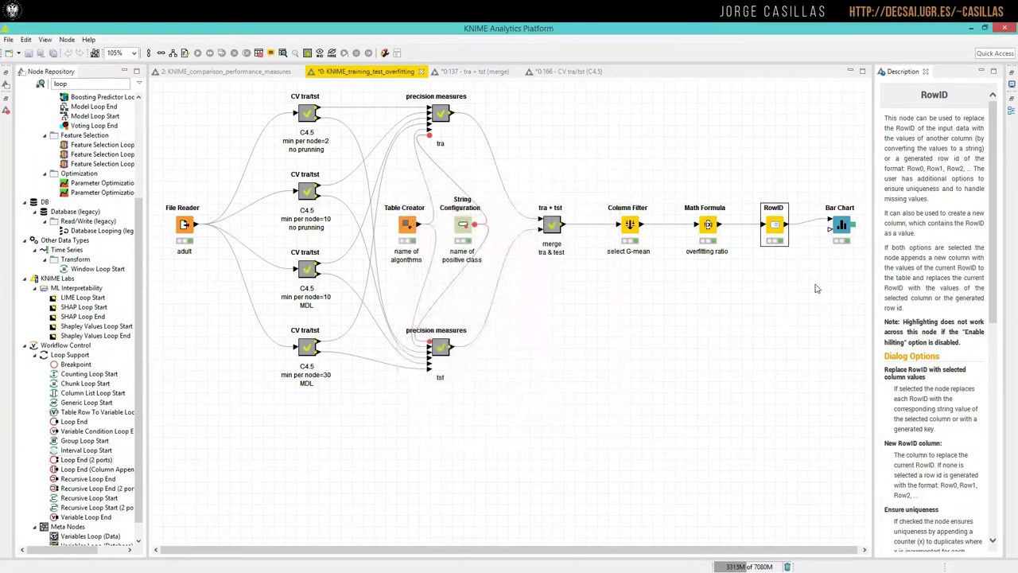
{"action": "left_click", "coordinate": [842, 227]}
{"action": "right_click", "coordinate": [842, 227]}
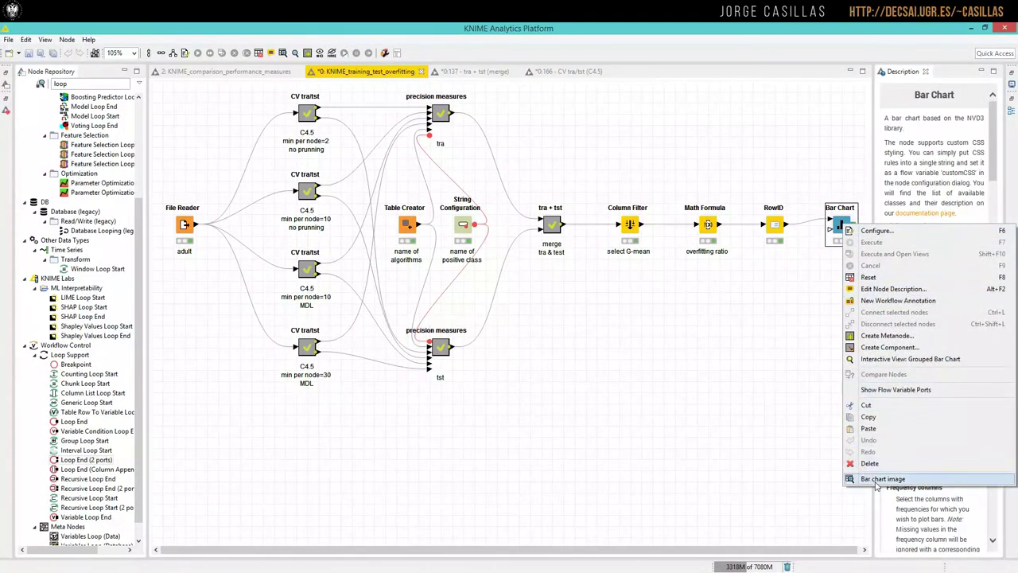
{"action": "left_click", "coordinate": [897, 359]}
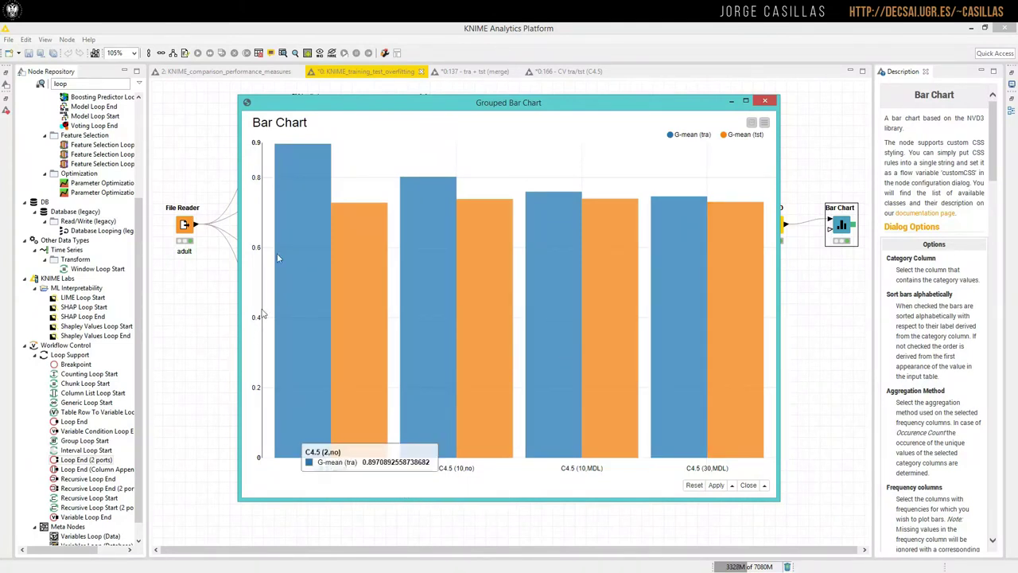
{"action": "mouse_move", "coordinate": [362, 285]}
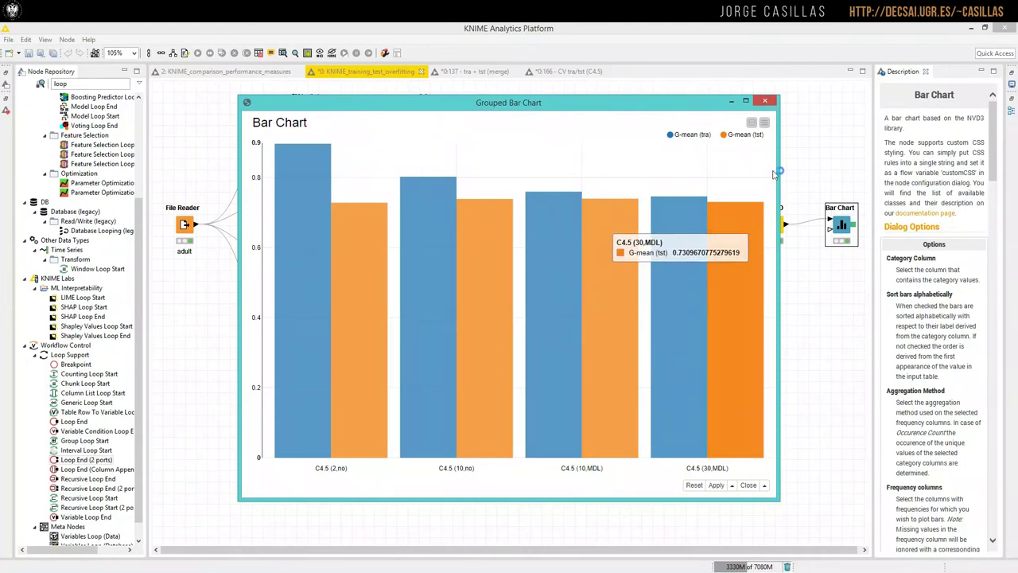
{"action": "left_click", "coordinate": [764, 101]}
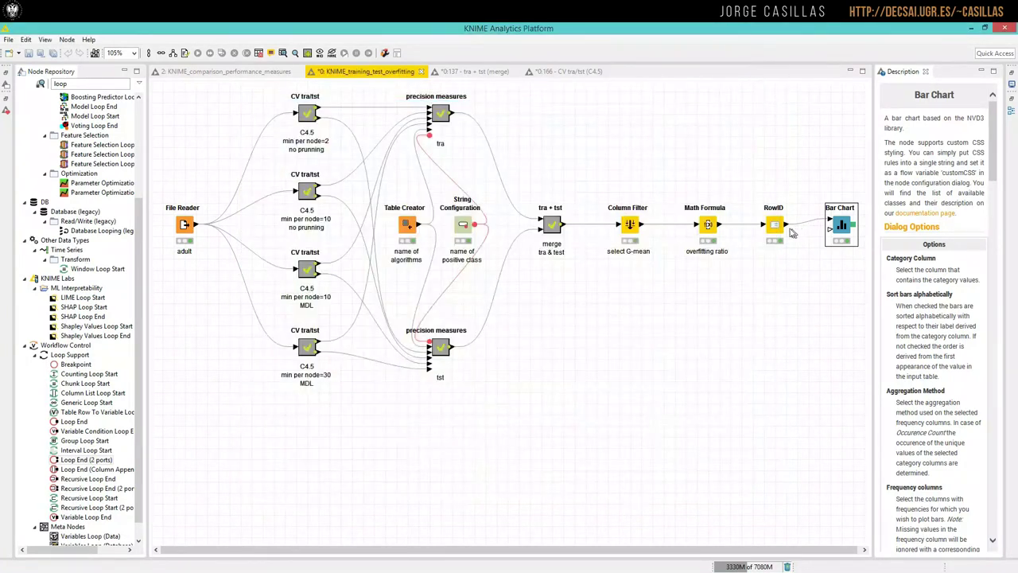
{"action": "double_click", "coordinate": [842, 226]}
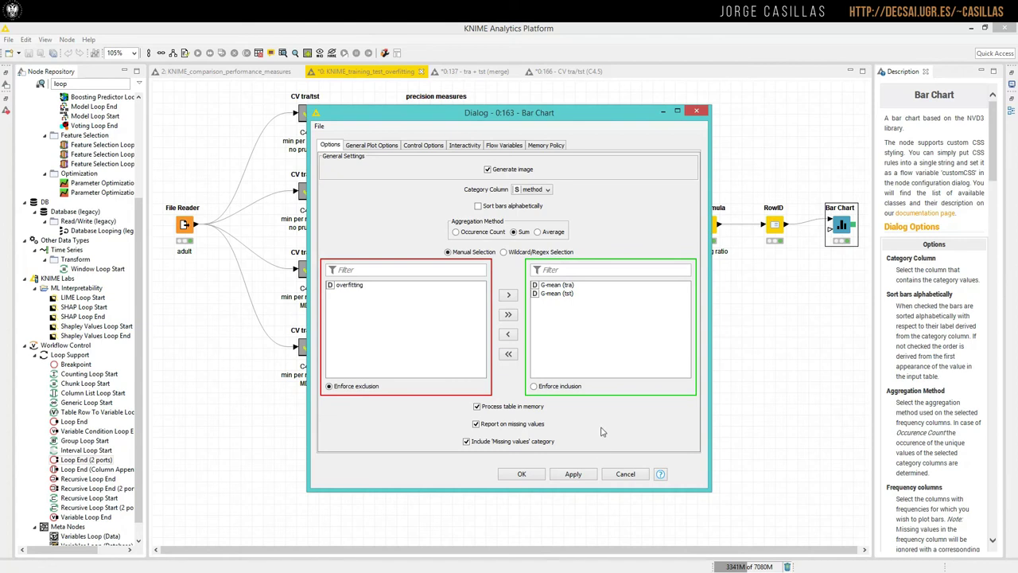
{"action": "left_click", "coordinate": [626, 474]}
{"action": "right_click", "coordinate": [842, 229]}
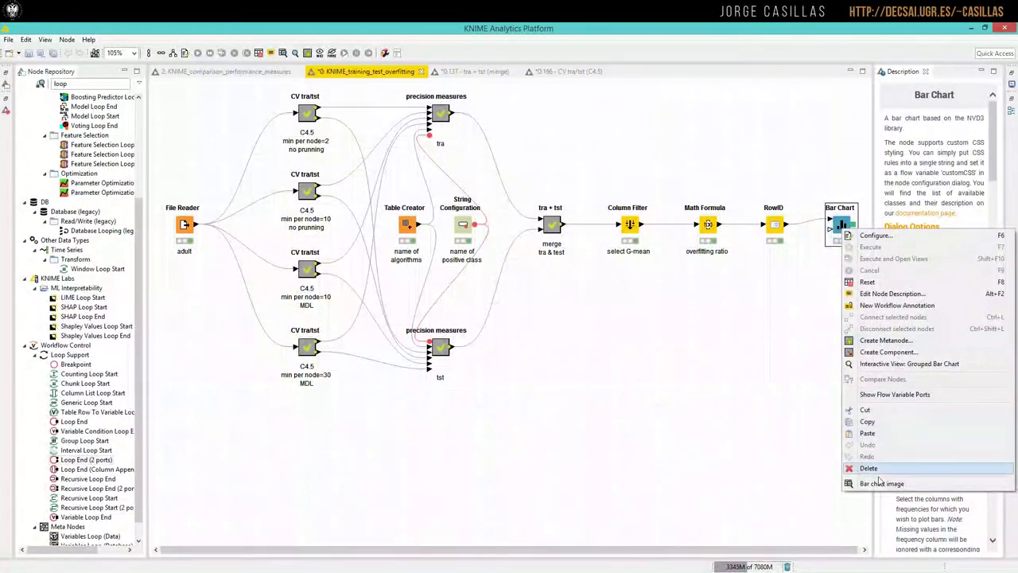
{"action": "left_click", "coordinate": [882, 483]}
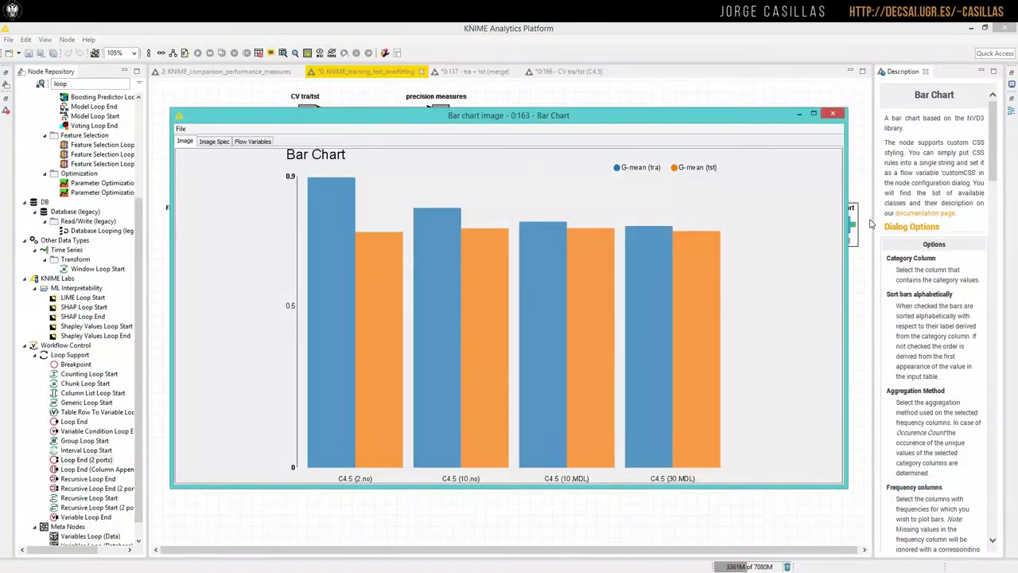
{"action": "left_click", "coordinate": [833, 116]}
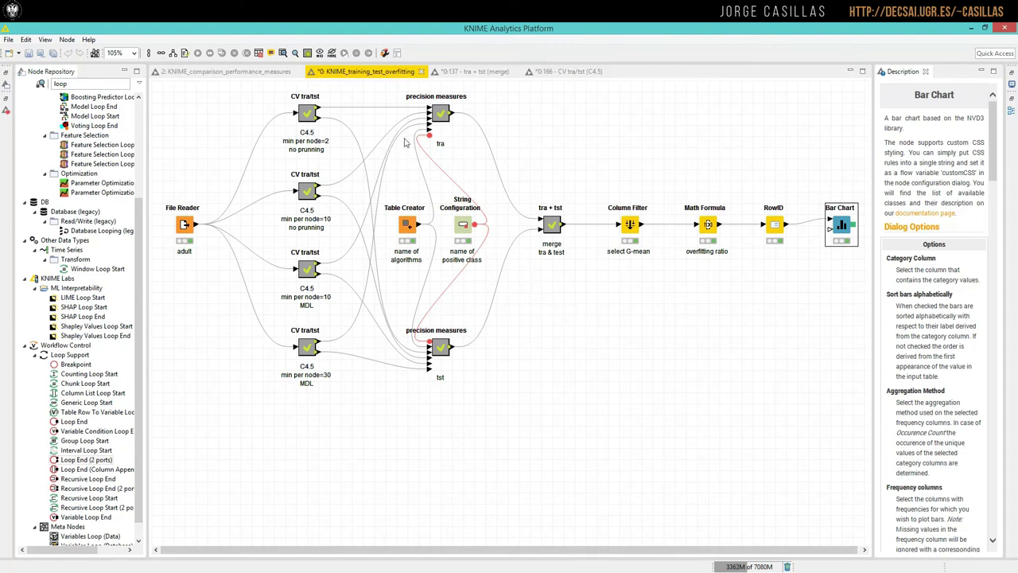
{"action": "left_click", "coordinate": [250, 70]}
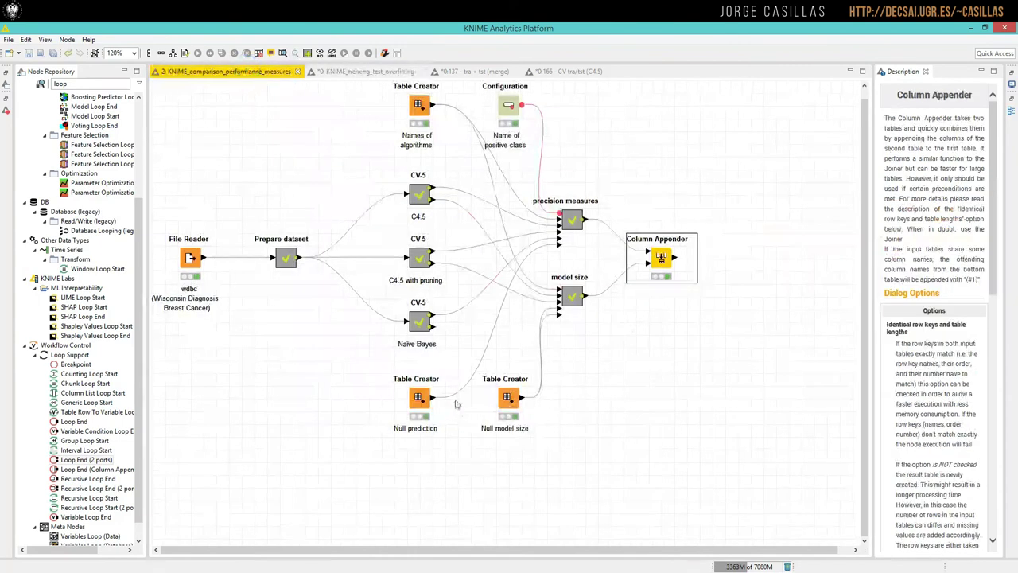
{"action": "left_click", "coordinate": [564, 296]}
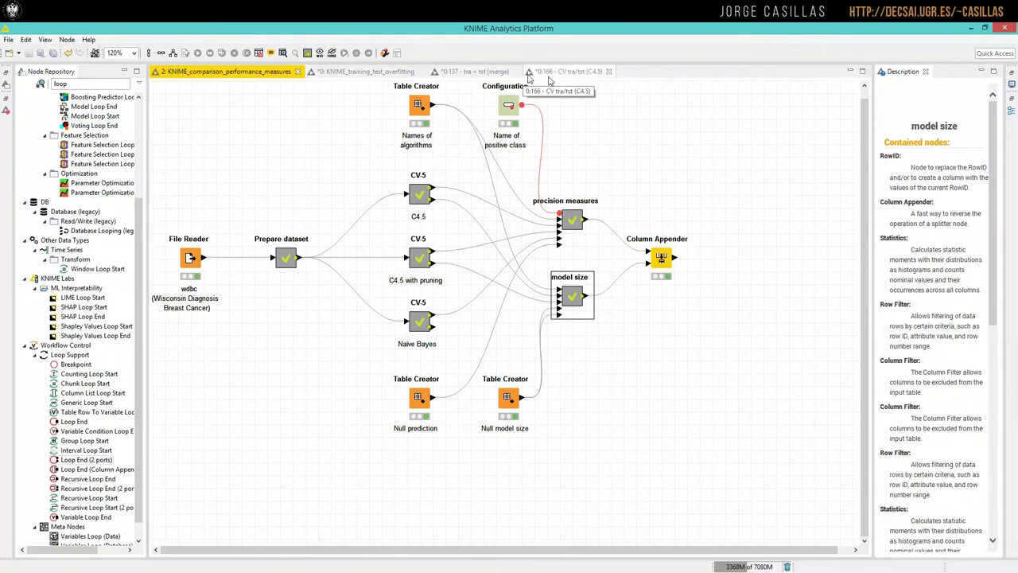
{"action": "left_click", "coordinate": [390, 73]}
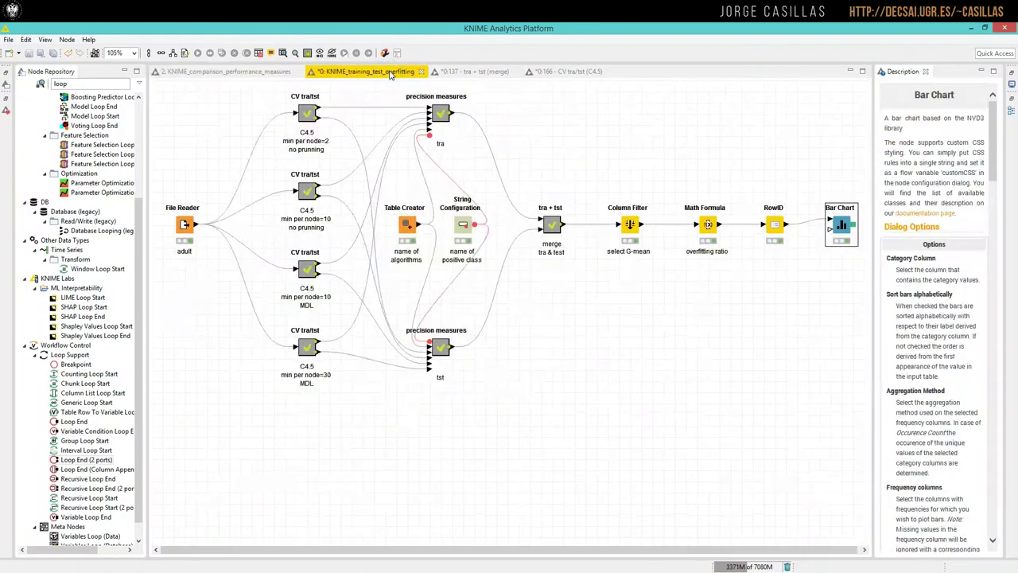
{"action": "double_click", "coordinate": [307, 111]}
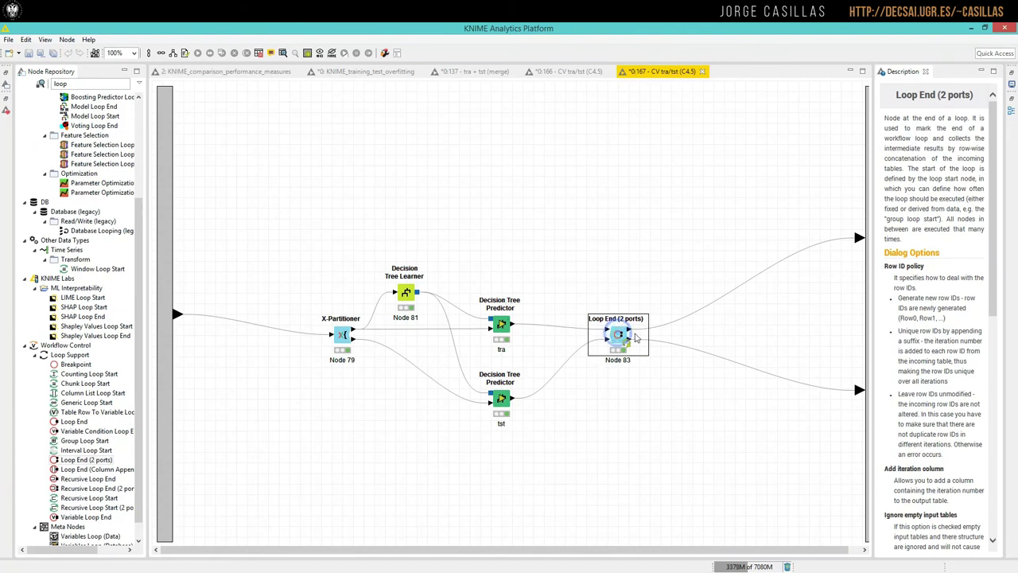
{"action": "left_click", "coordinate": [650, 423]}
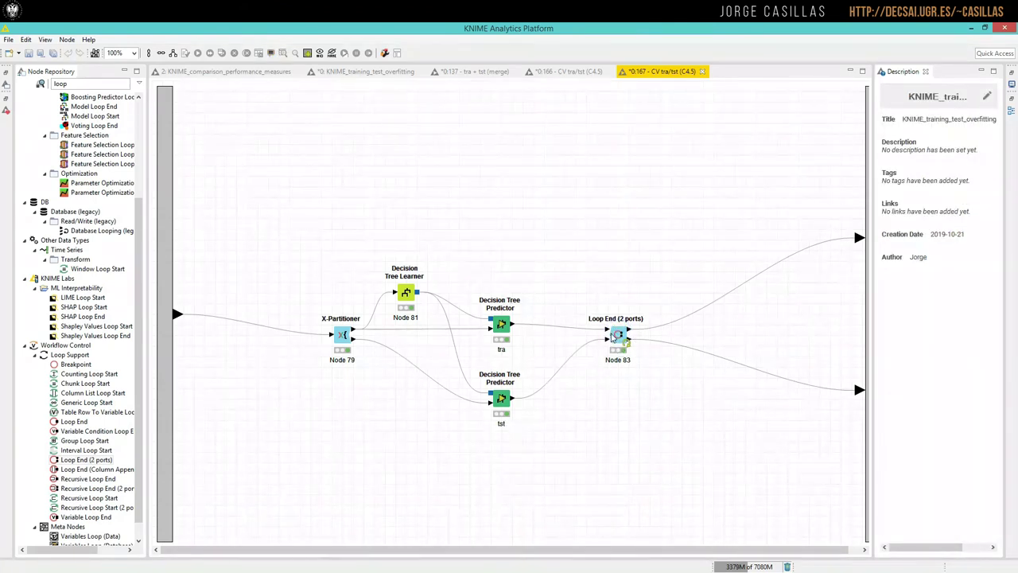
{"action": "left_click", "coordinate": [614, 338]}
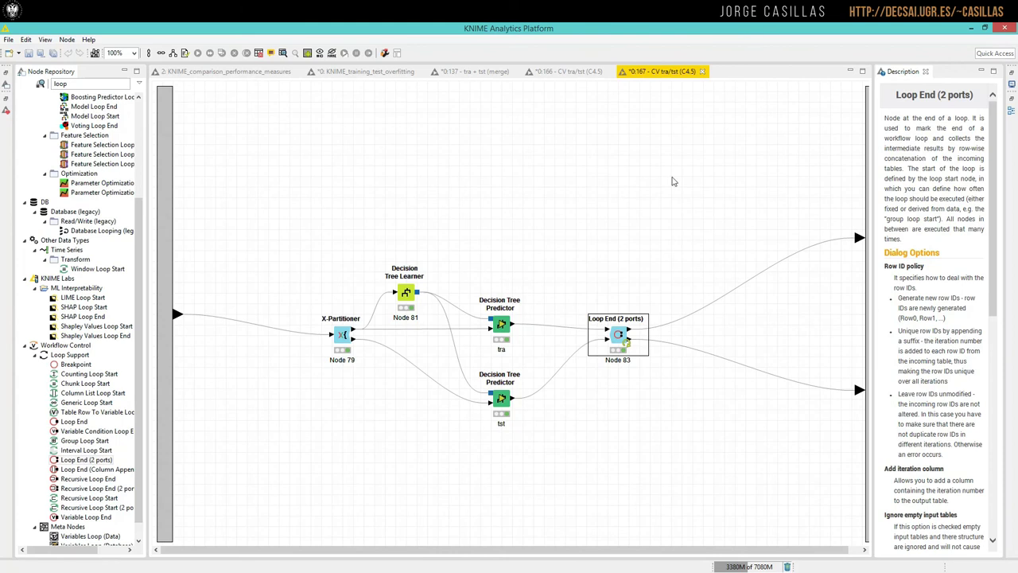
{"action": "left_click", "coordinate": [703, 71]}
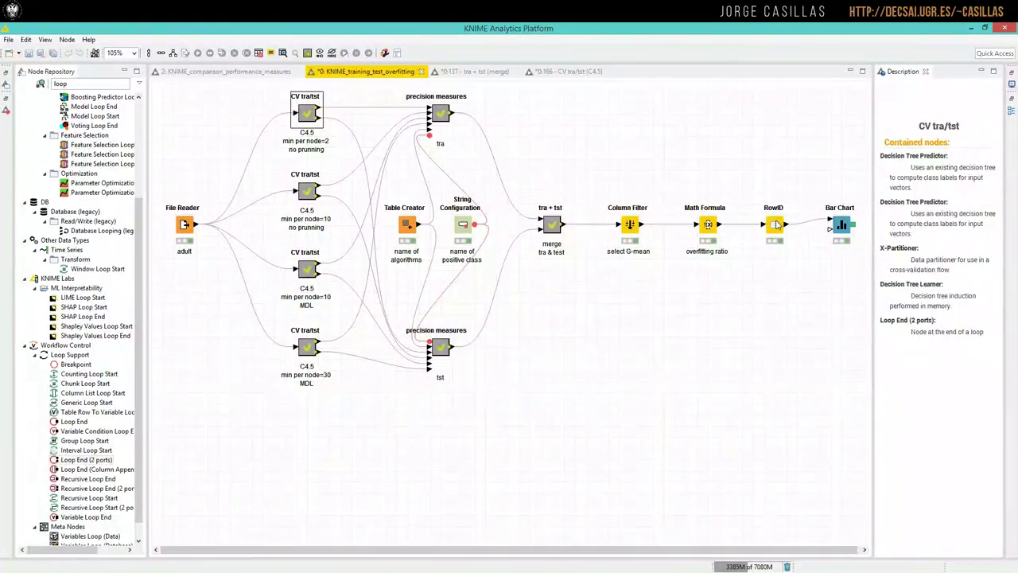
{"action": "right_click", "coordinate": [776, 225]}
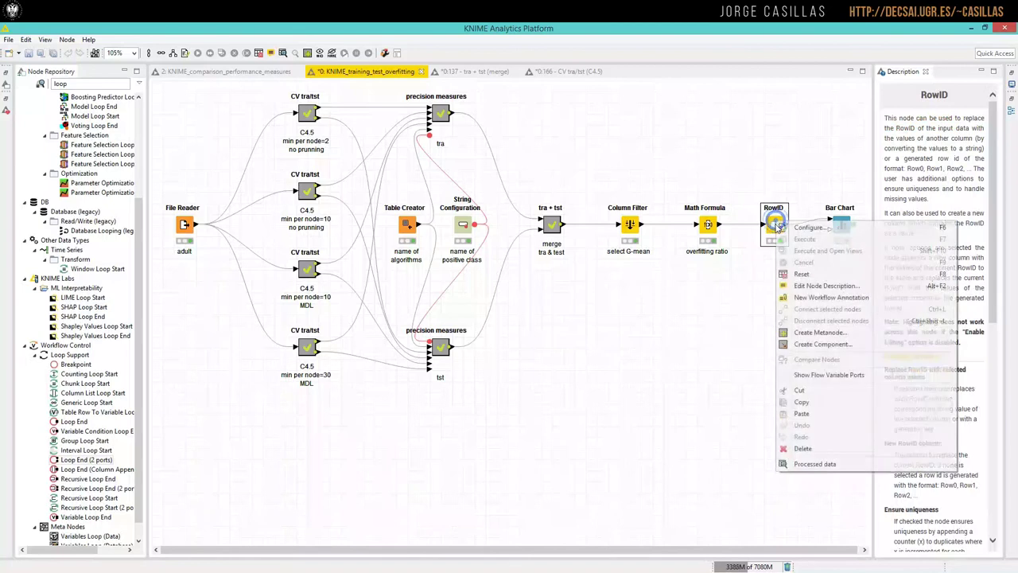
{"action": "left_click", "coordinate": [818, 464]}
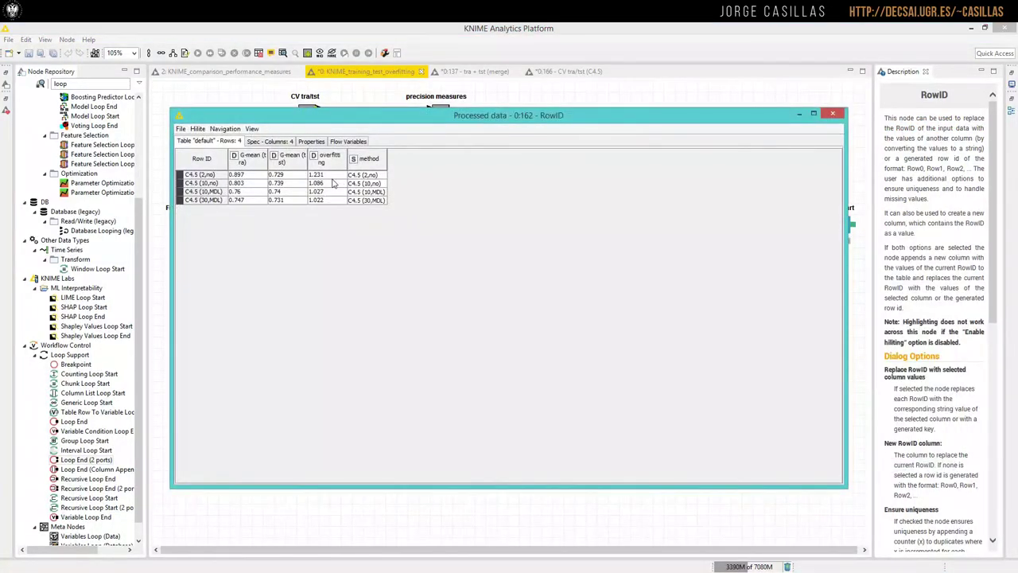
{"action": "left_click", "coordinate": [254, 161]}
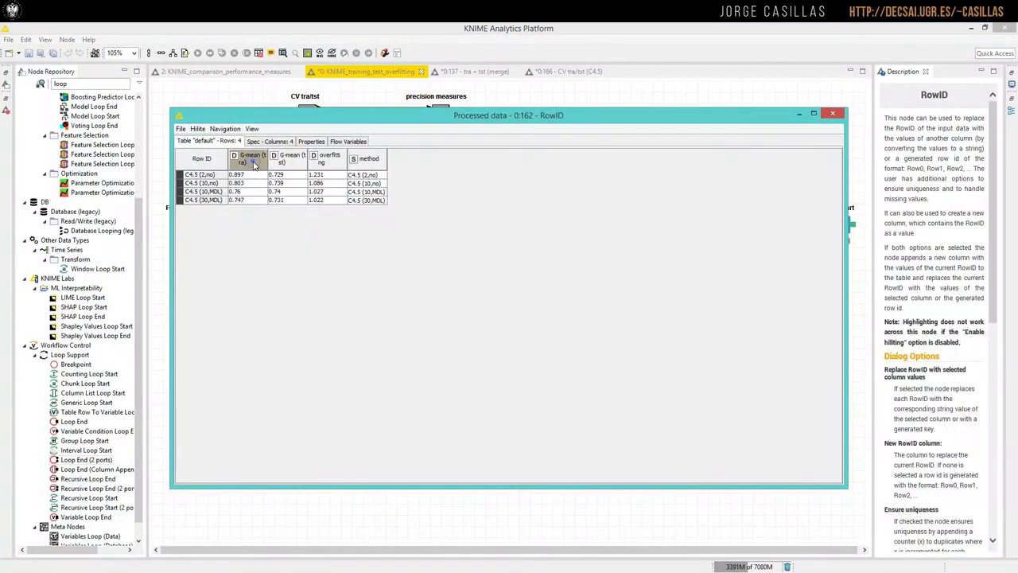
{"action": "left_click", "coordinate": [363, 268]}
{"action": "left_click", "coordinate": [833, 113]}
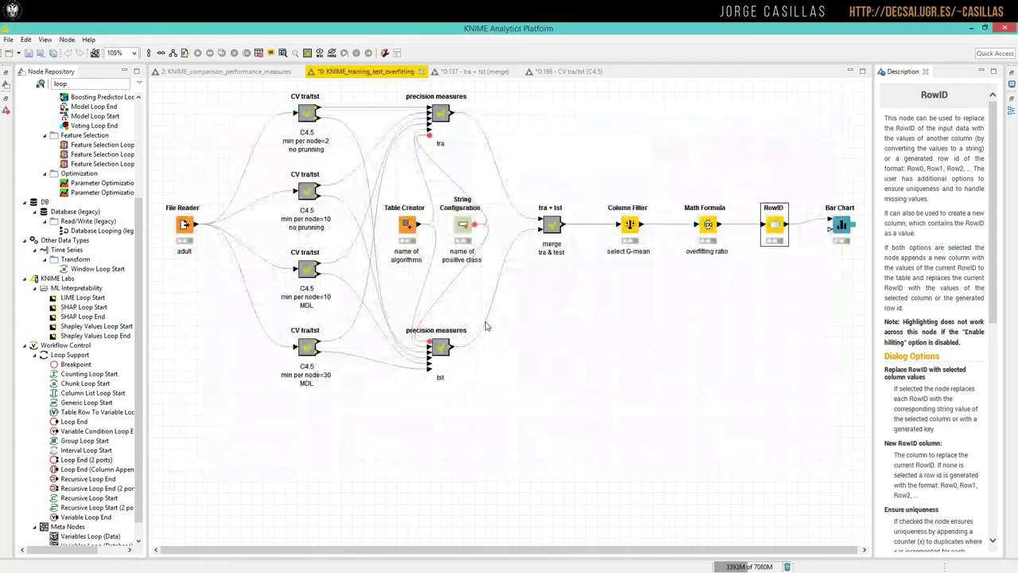